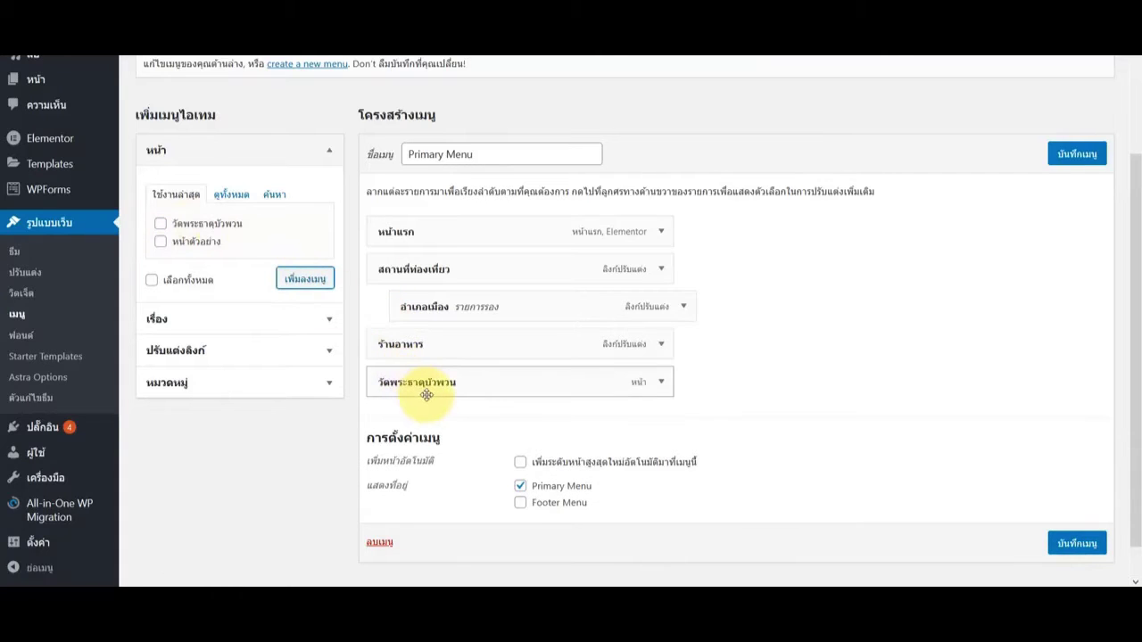
Step: Nest the วัดพระธาตุบัวพวน page under อำเภอเมือง in the Primary Menu structure and save the menu
left_click_drag(426, 396, 465, 346)
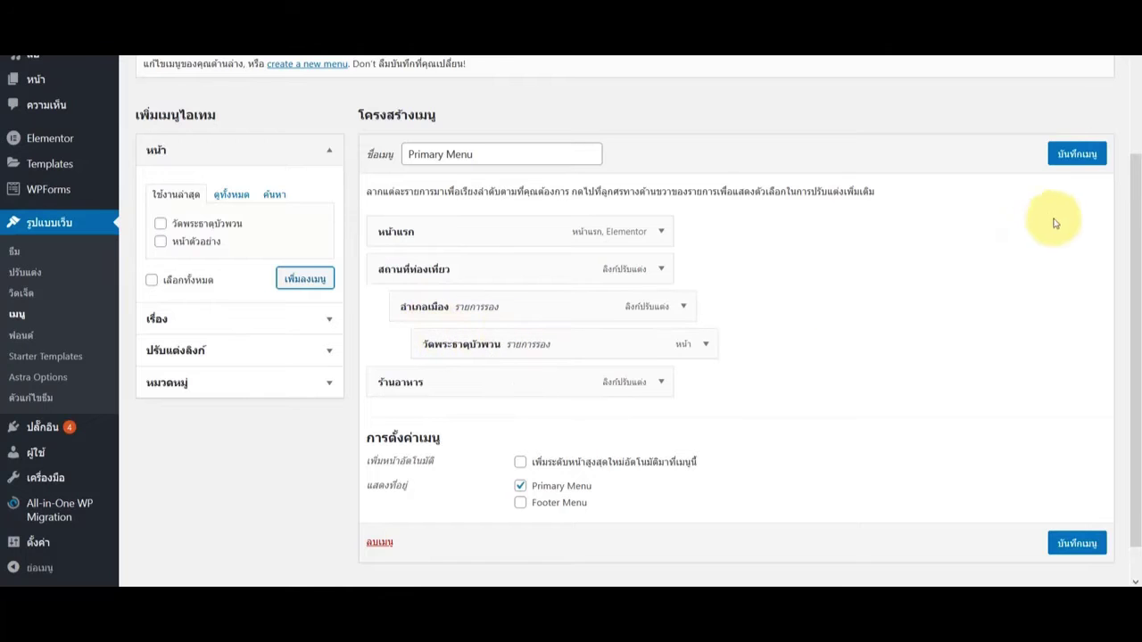
left_click(1063, 156)
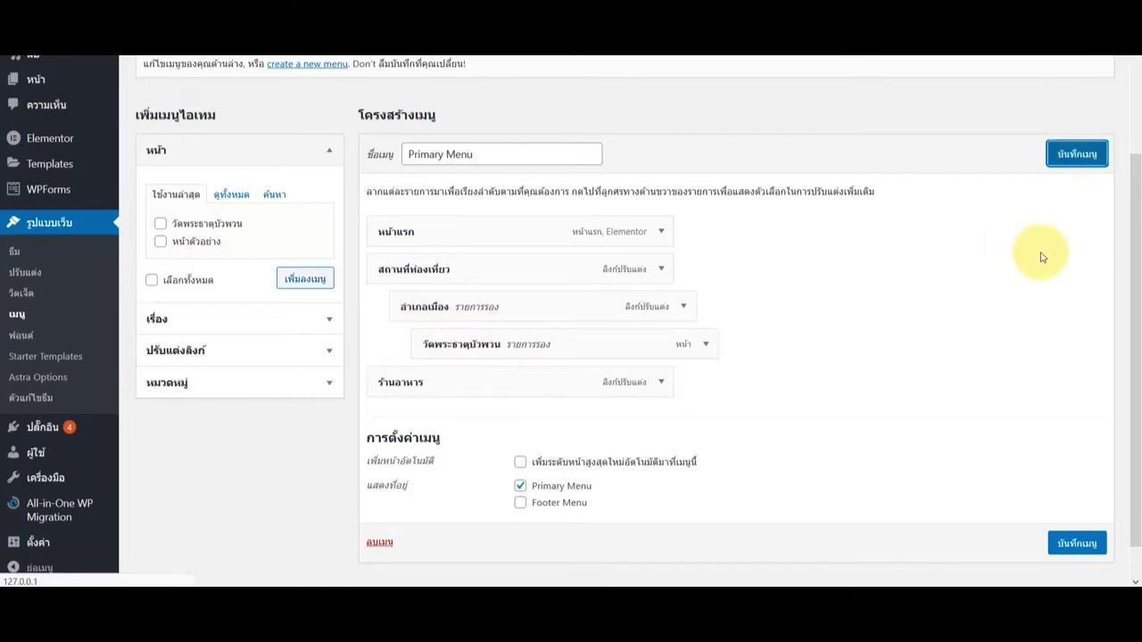
scroll(883, 331, "down", 2)
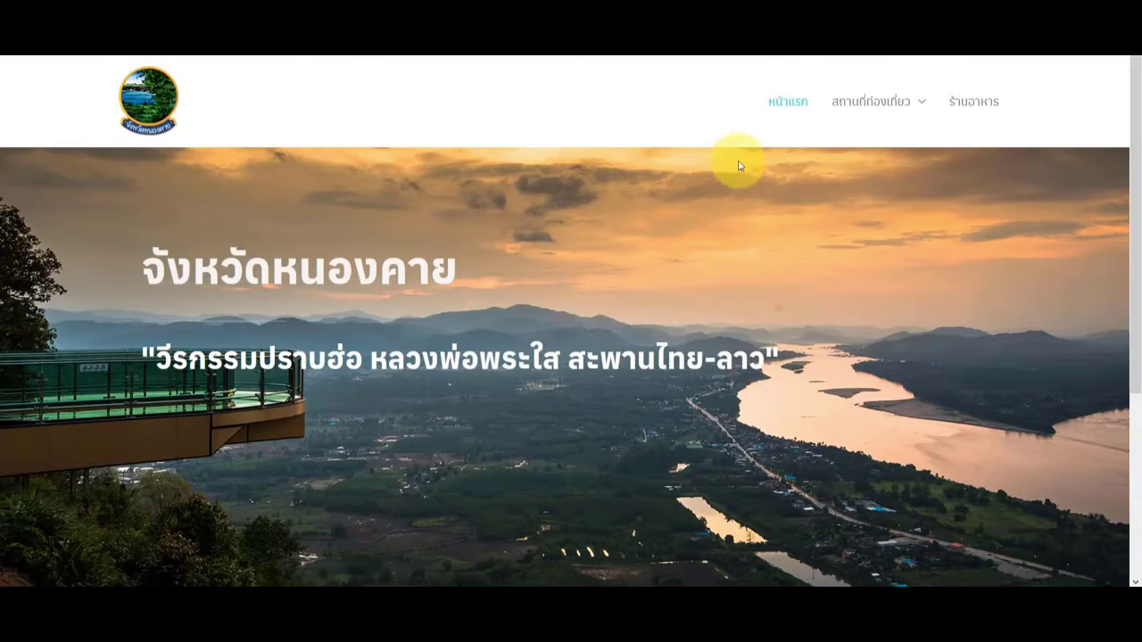
Step: Check the nested entries under สถานที่ท่องเที่ยว in the navigation of the site's front page
mouse_move(873, 106)
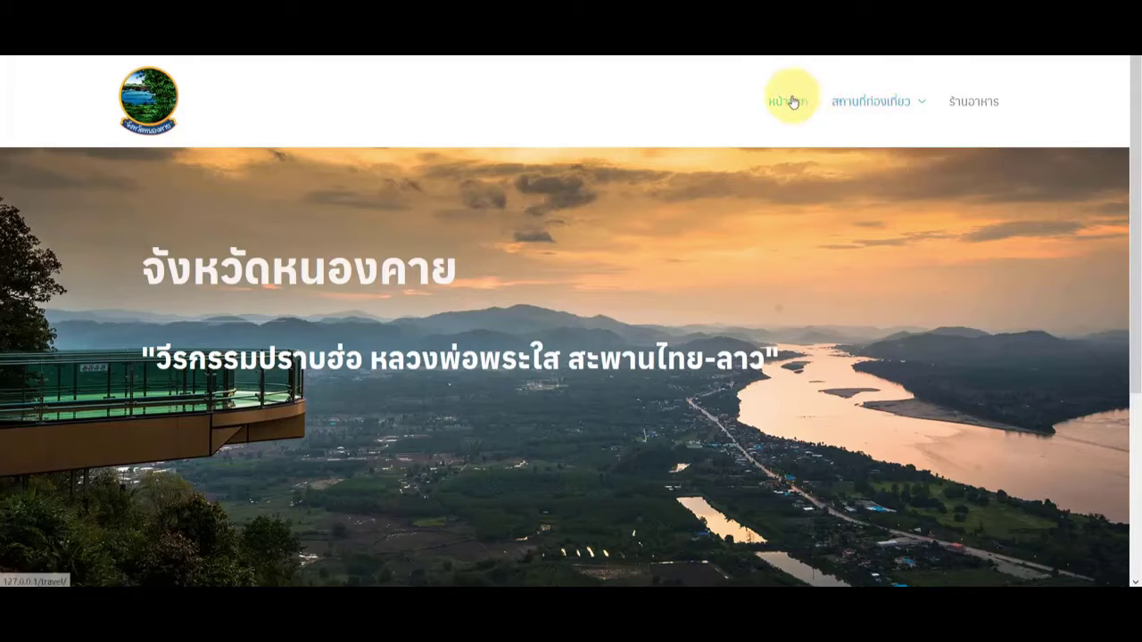
mouse_move(915, 142)
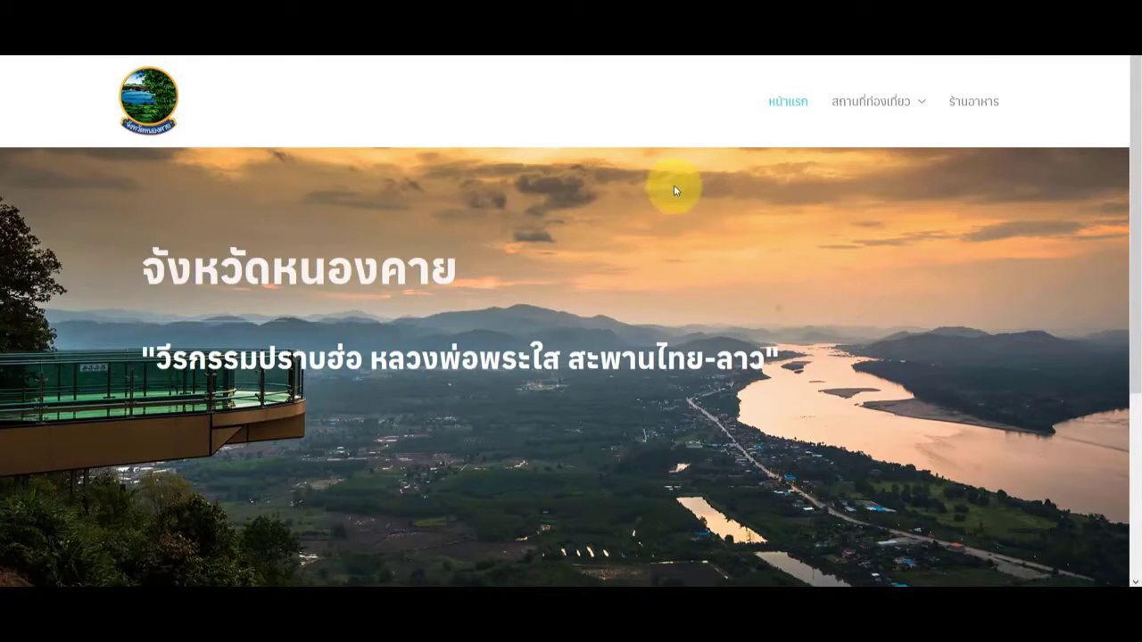
mouse_move(853, 116)
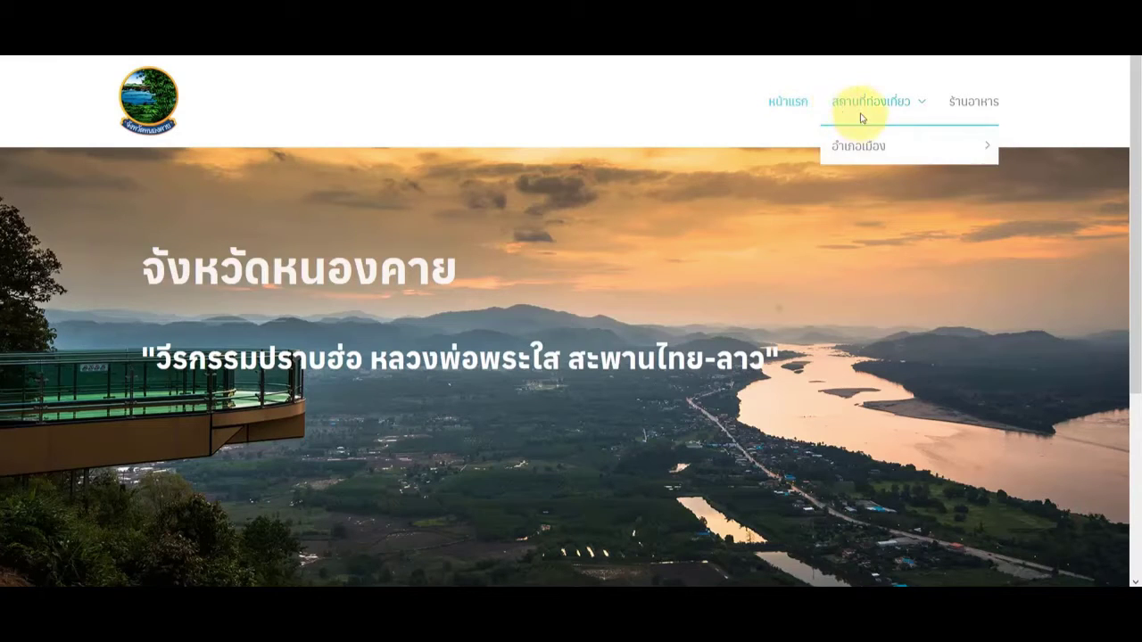
mouse_move(863, 147)
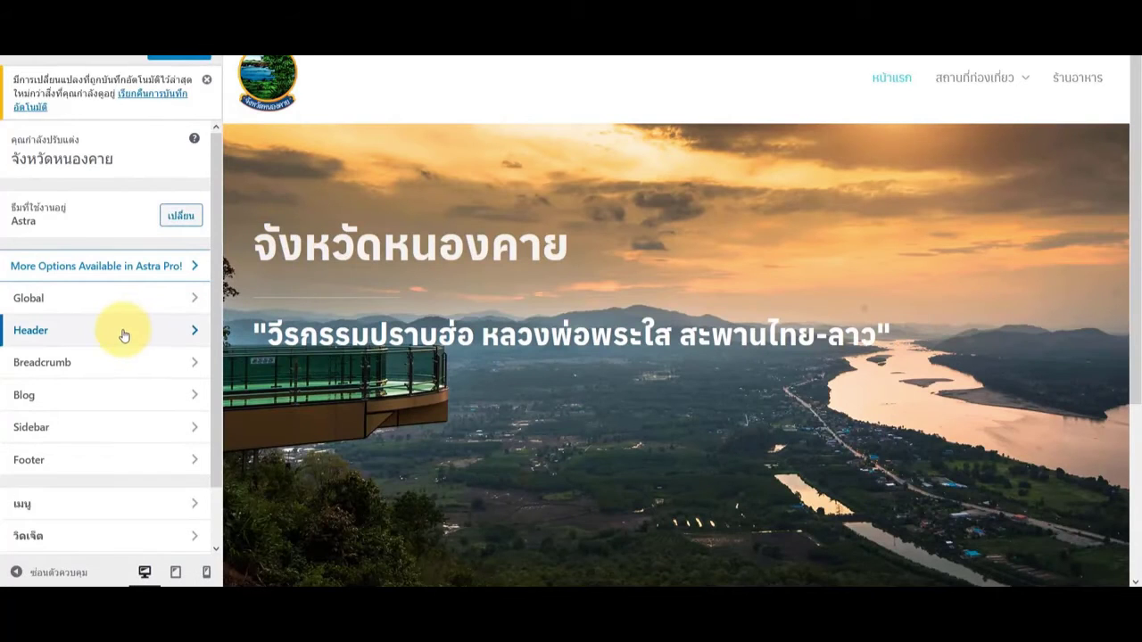
Step: Set the Primary Header layout to the third option, with the navigation before the logo
left_click(122, 334)
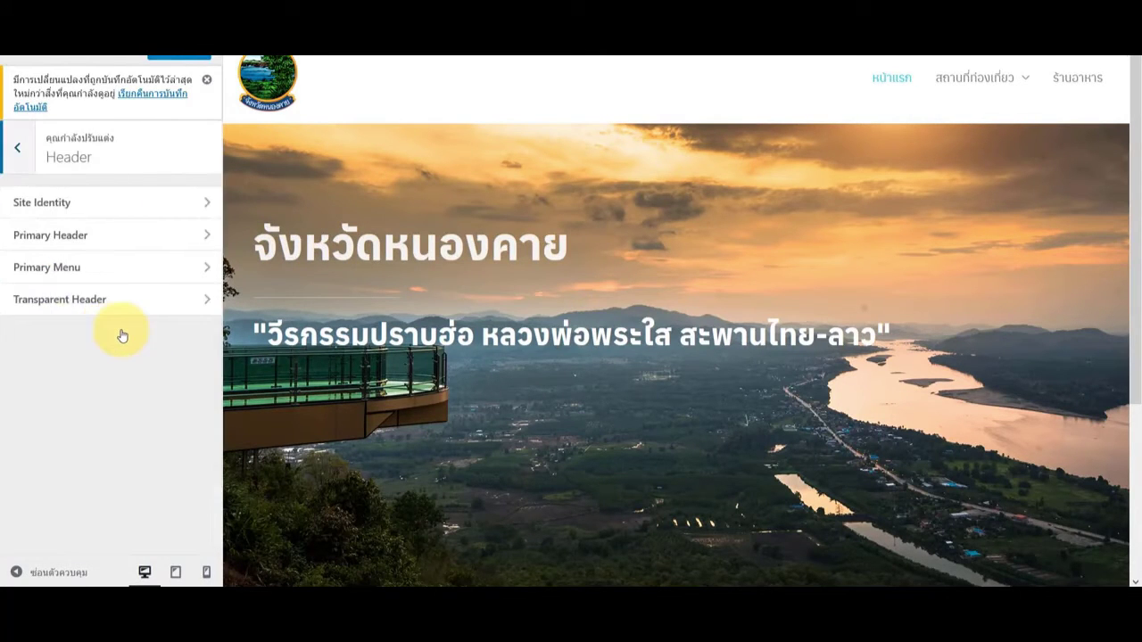
left_click(50, 250)
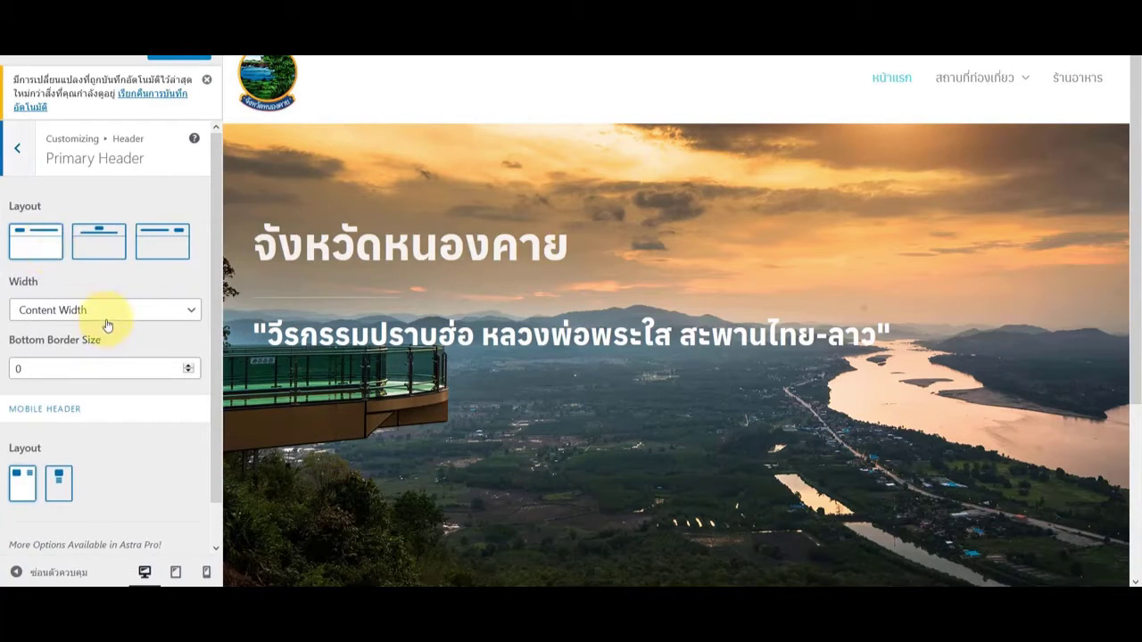
left_click(153, 248)
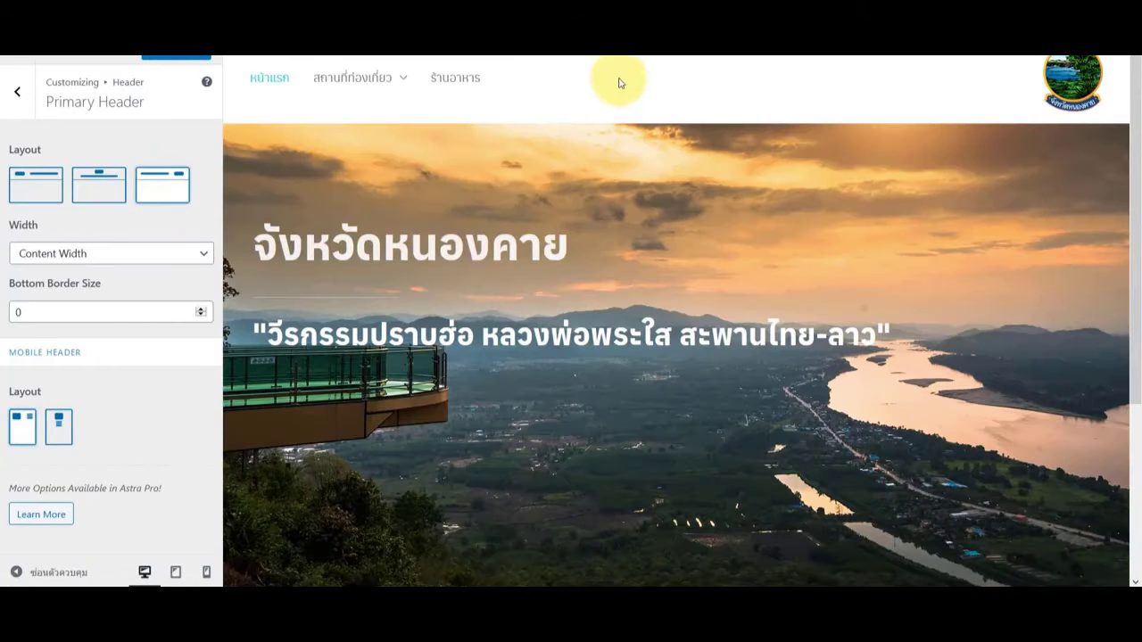
mouse_move(366, 81)
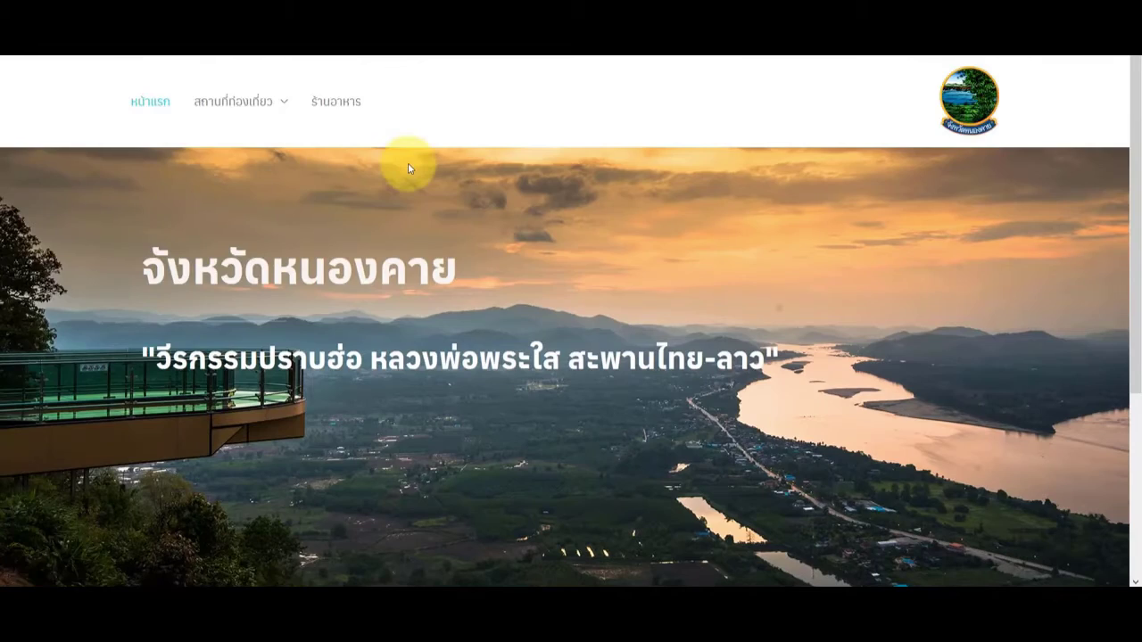
Step: Visit the วัดพระธาตุบัวพวน page through the site's อำเภอเมือง submenu and open it for editing with Elementor
mouse_move(242, 104)
mouse_move(280, 107)
mouse_move(255, 148)
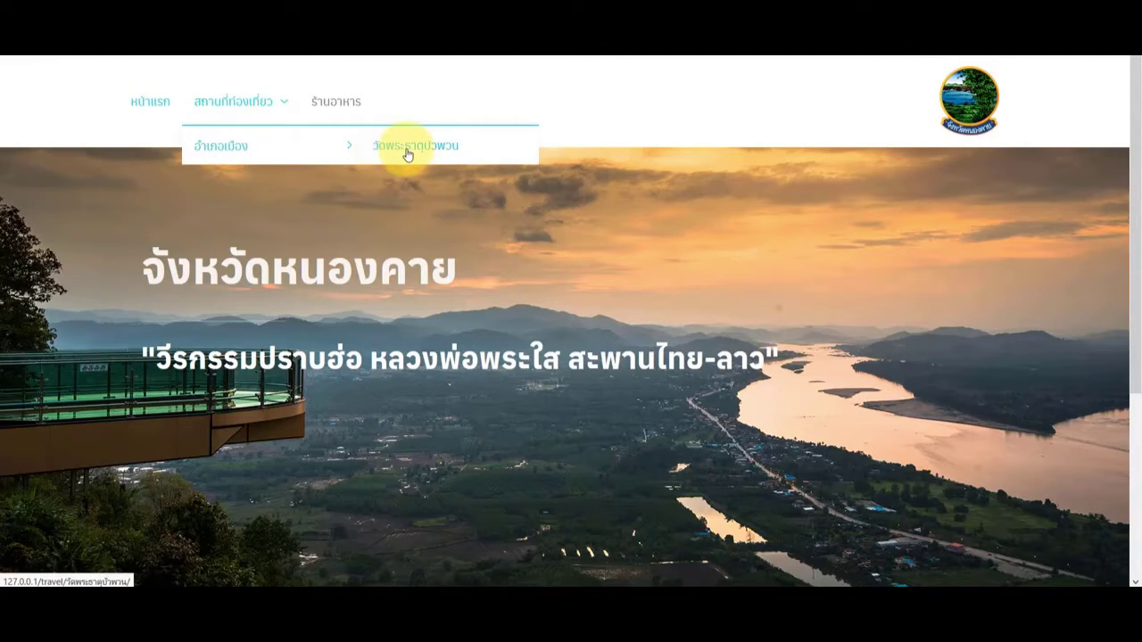
left_click(407, 154)
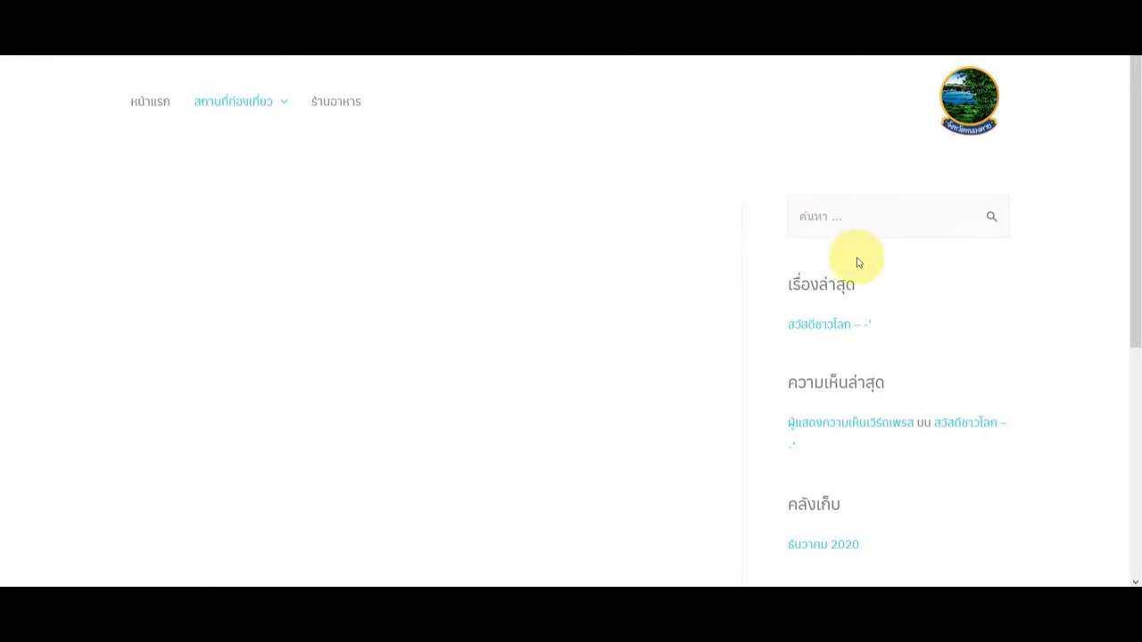
scroll(675, 294, "down", 4)
scroll(658, 294, "up", 5)
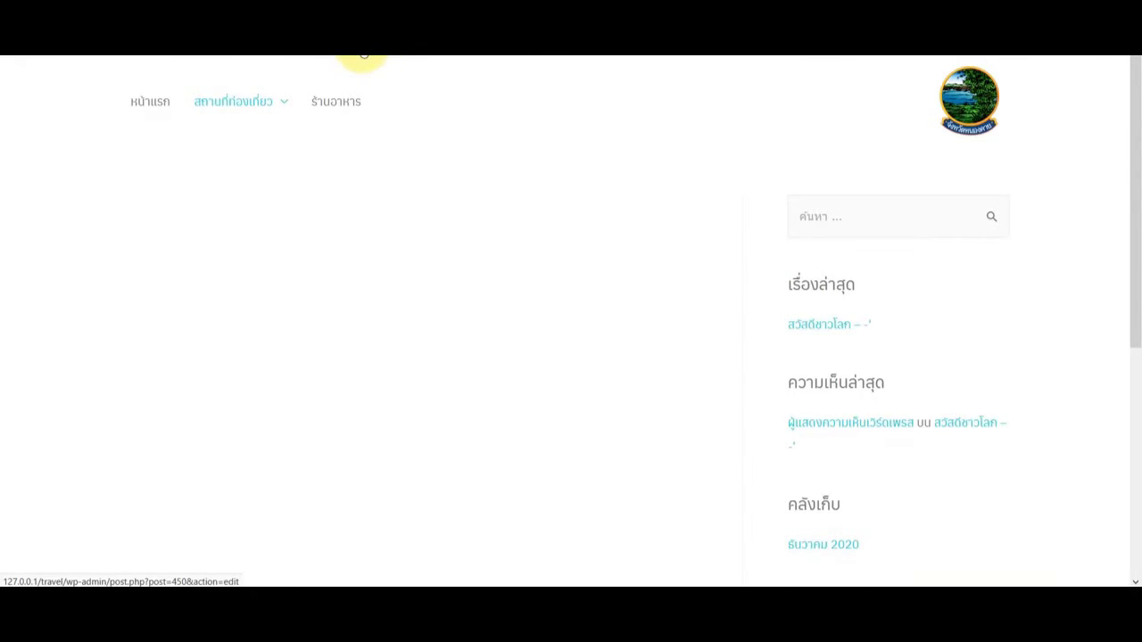
left_click(363, 56)
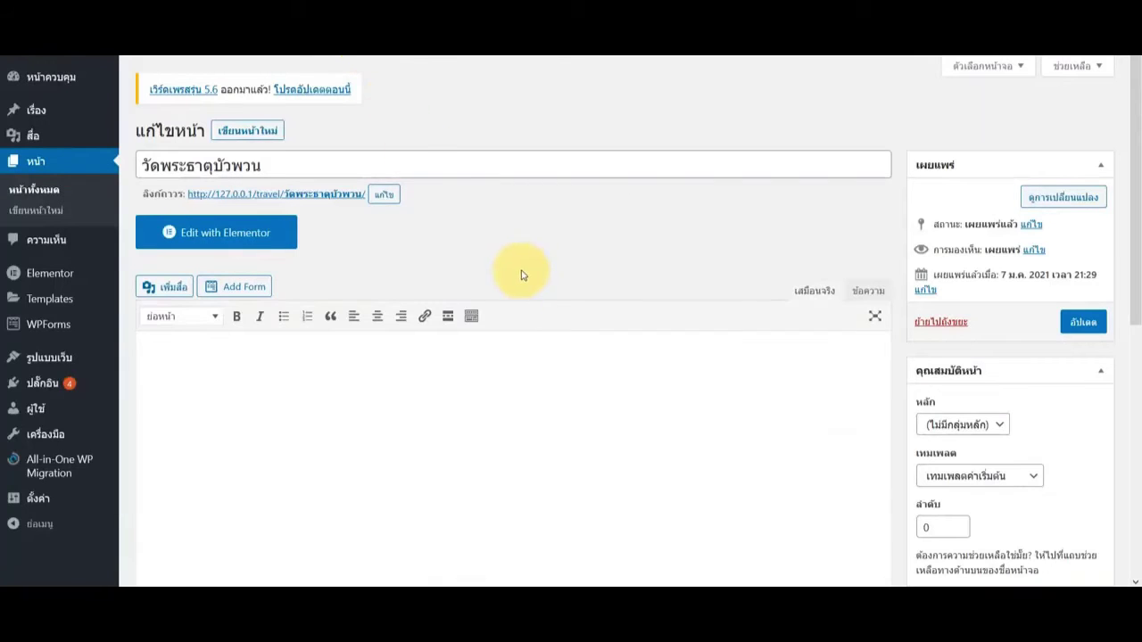
left_click(221, 233)
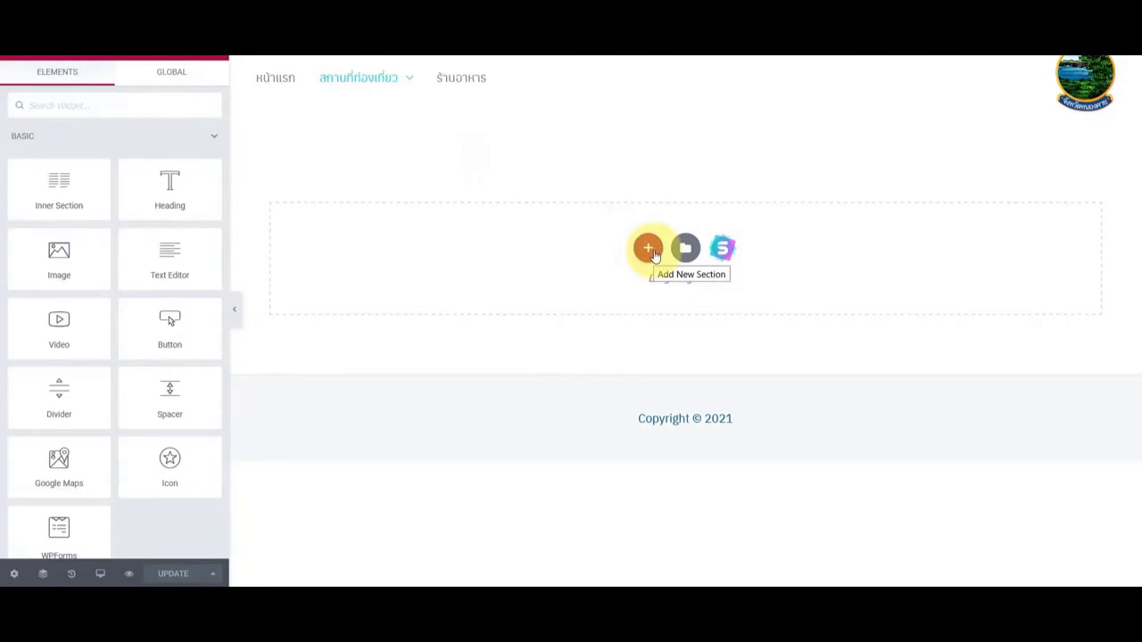
Step: Add a single-column section to the empty page and place a Heading widget in it
left_click(651, 251)
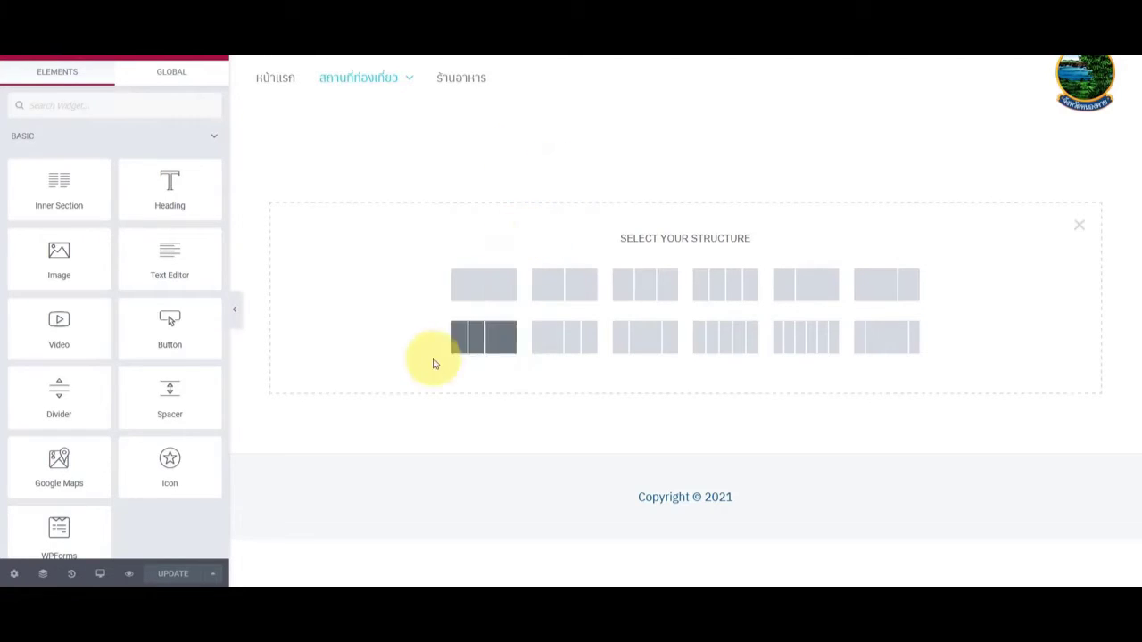
left_click(484, 295)
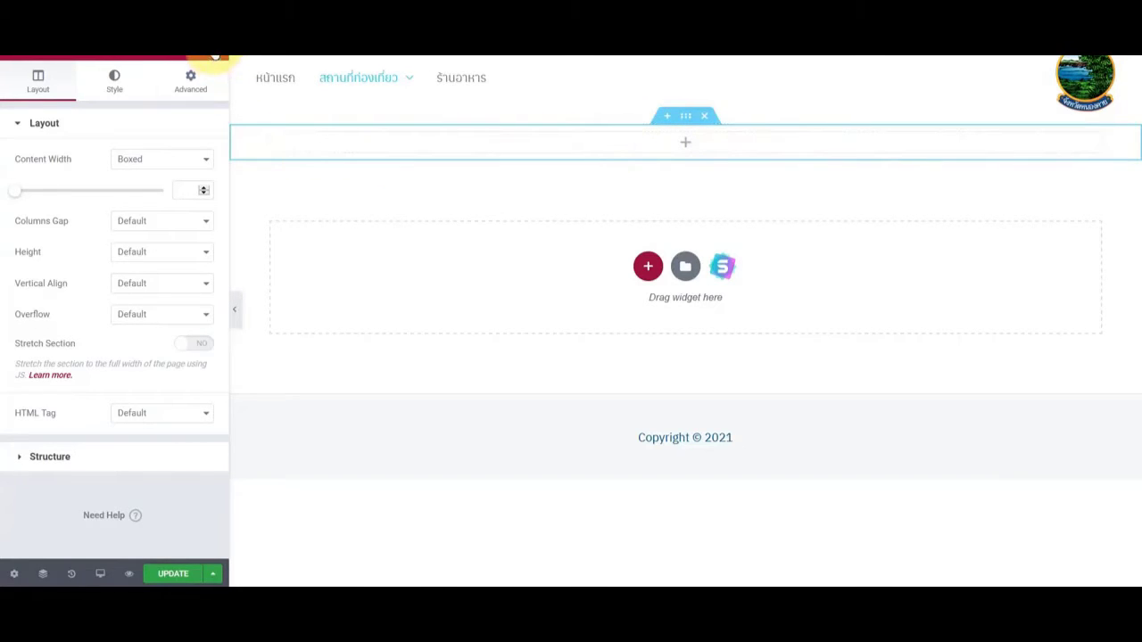
left_click(212, 57)
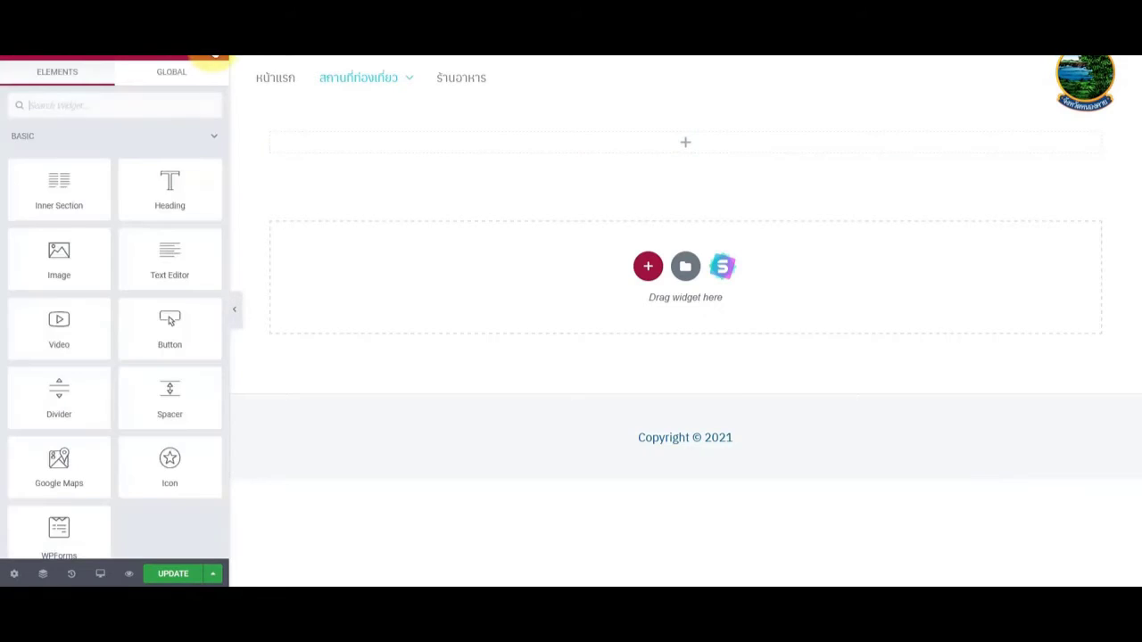
left_click_drag(170, 194, 403, 148)
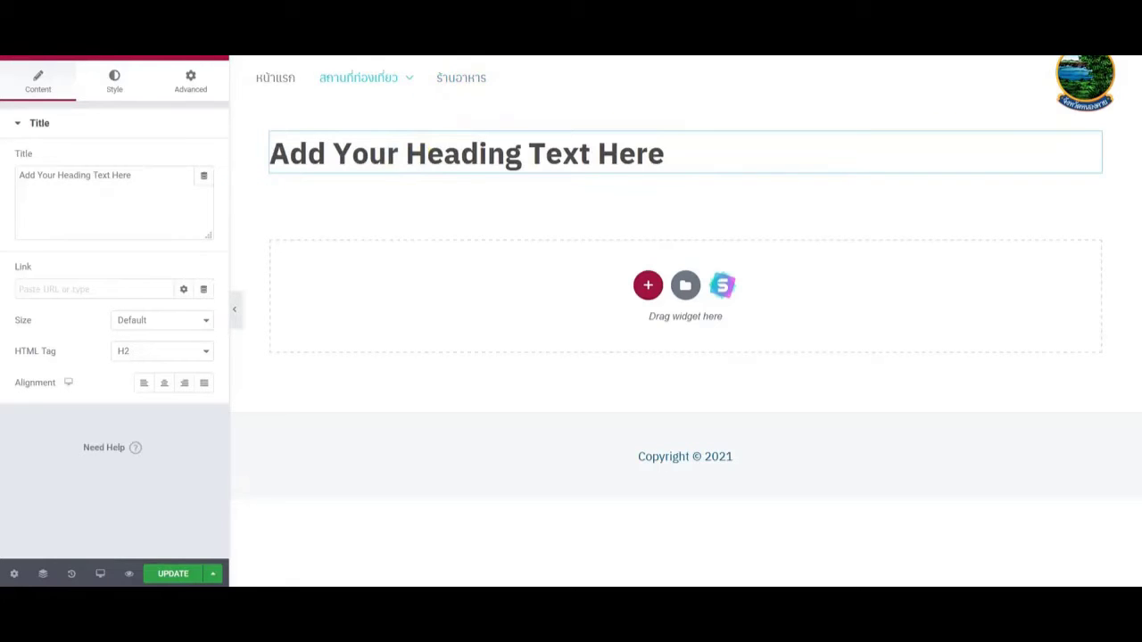
Step: Replace the heading's placeholder title with วัดพระธาตุบัวพวน
left_click_drag(117, 191, 8, 173)
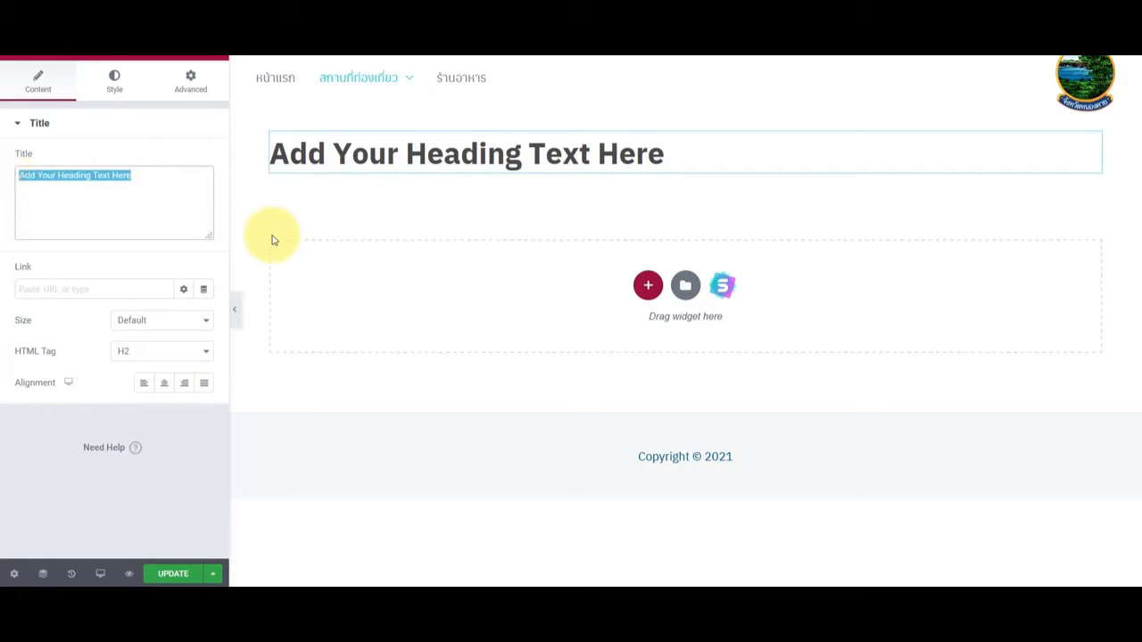
type("วัดพระธาตุบัวพวน")
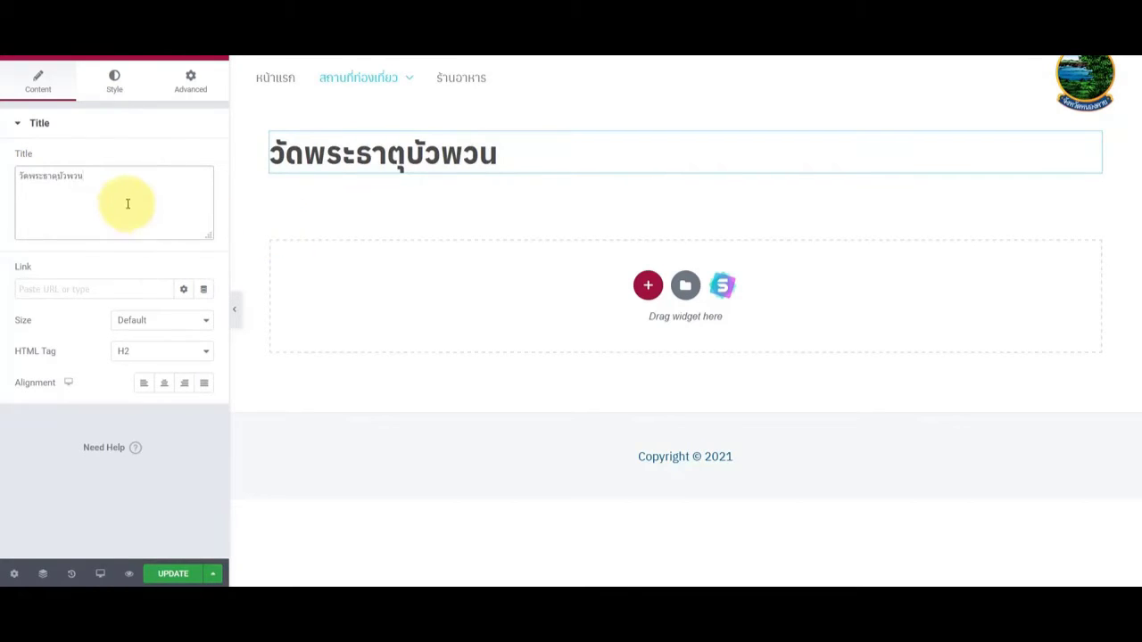
left_click_drag(111, 183, 8, 184)
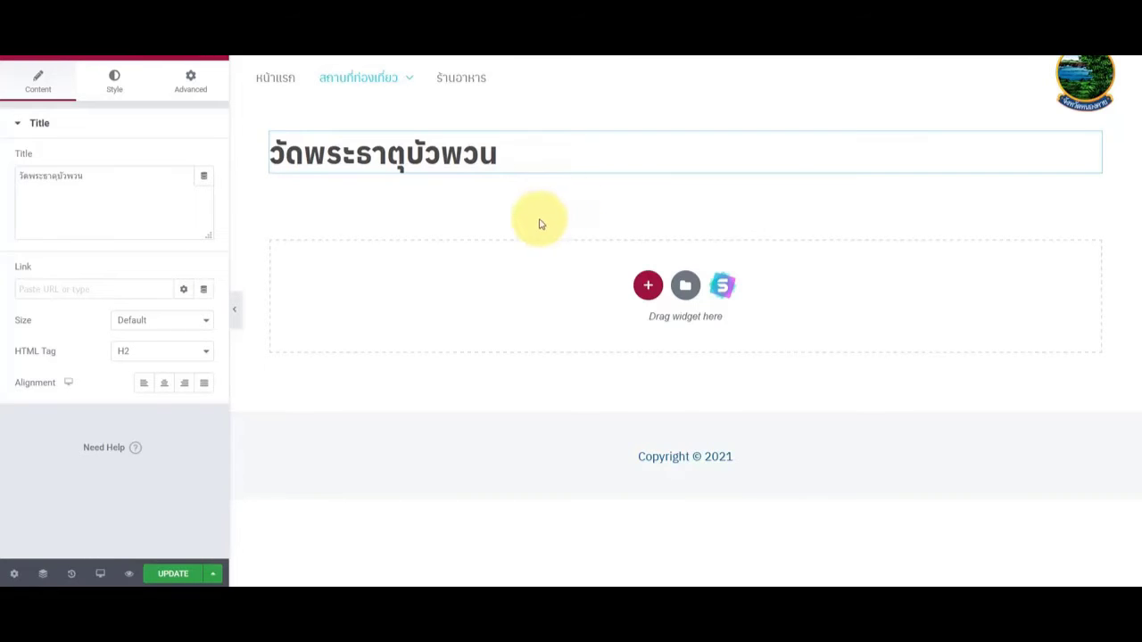
Step: Add a second single-column section below the title with a Heading widget and set its HTML tag to H4
left_click(649, 288)
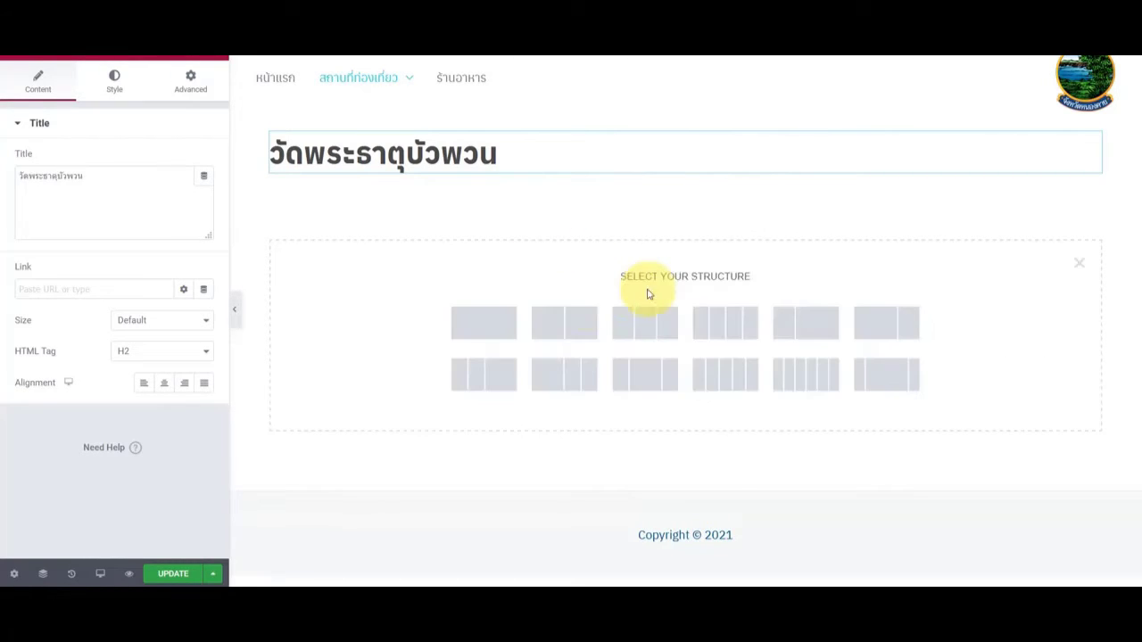
left_click(474, 324)
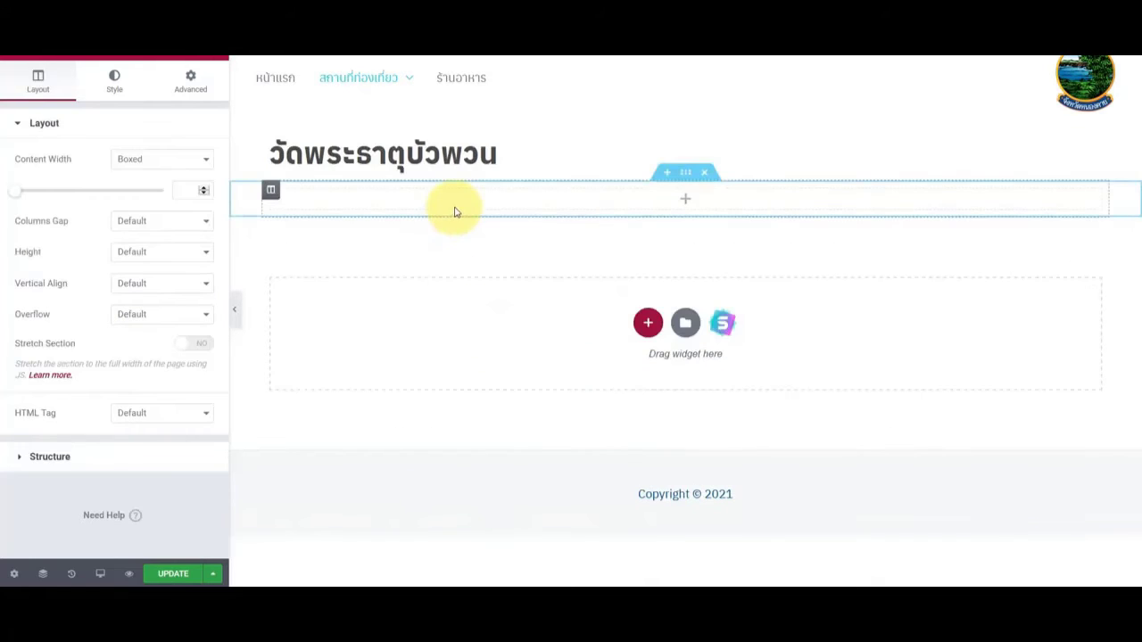
left_click(207, 65)
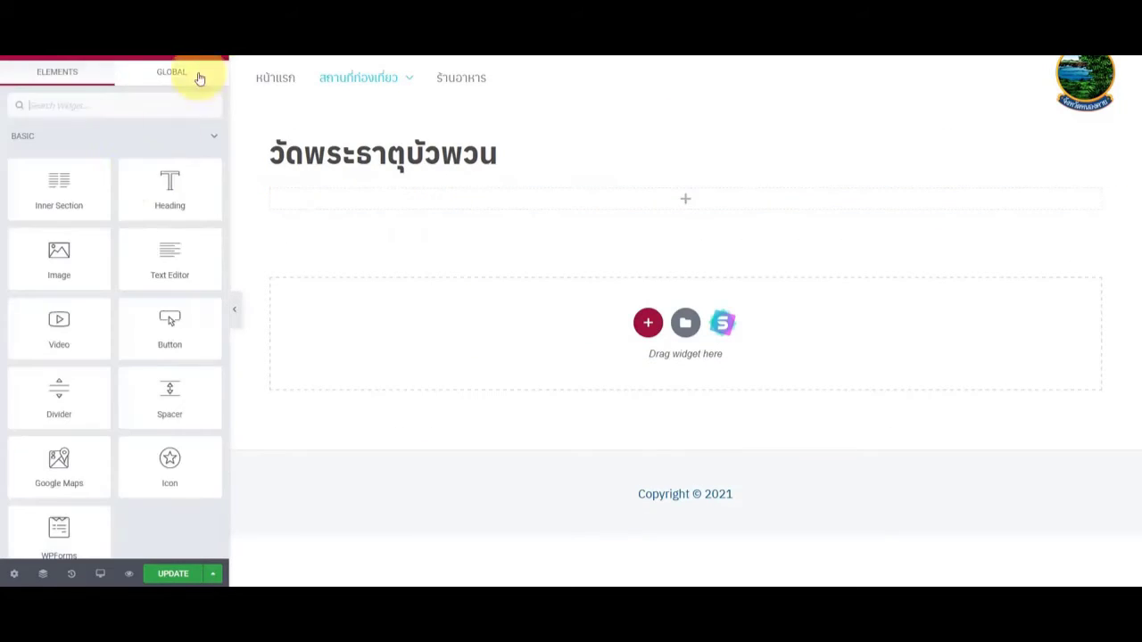
left_click_drag(142, 184, 348, 202)
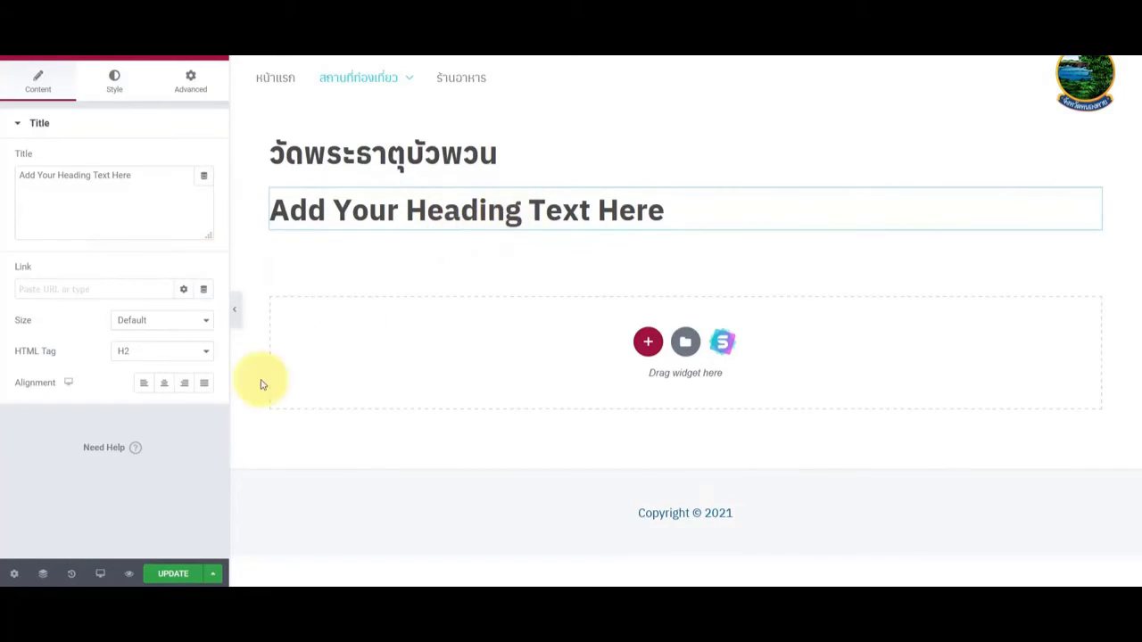
left_click(139, 352)
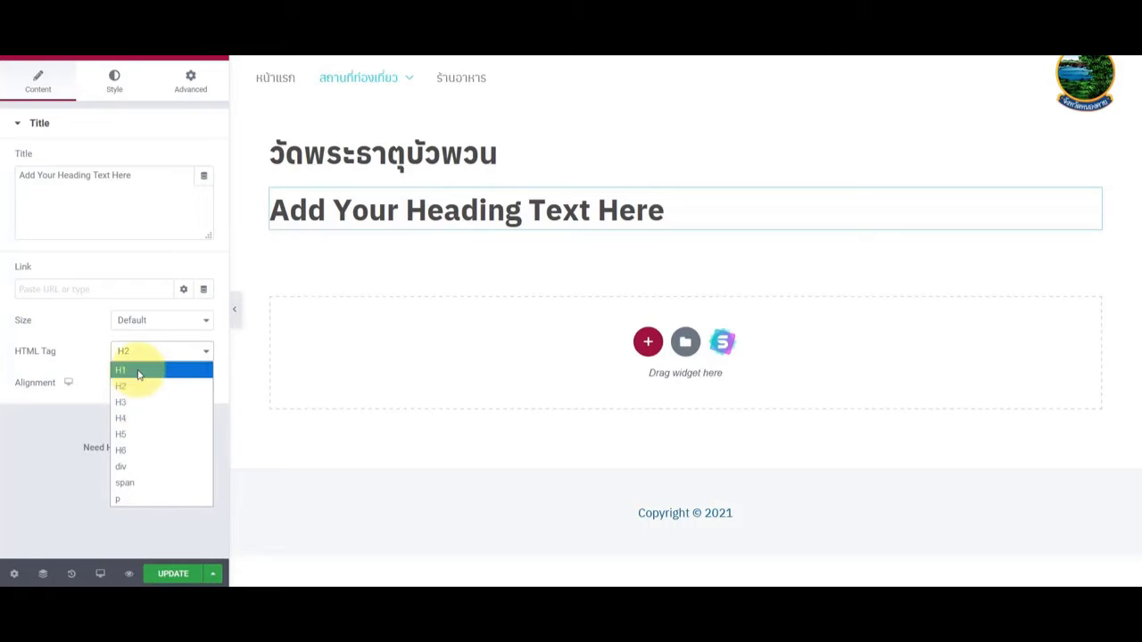
left_click(133, 417)
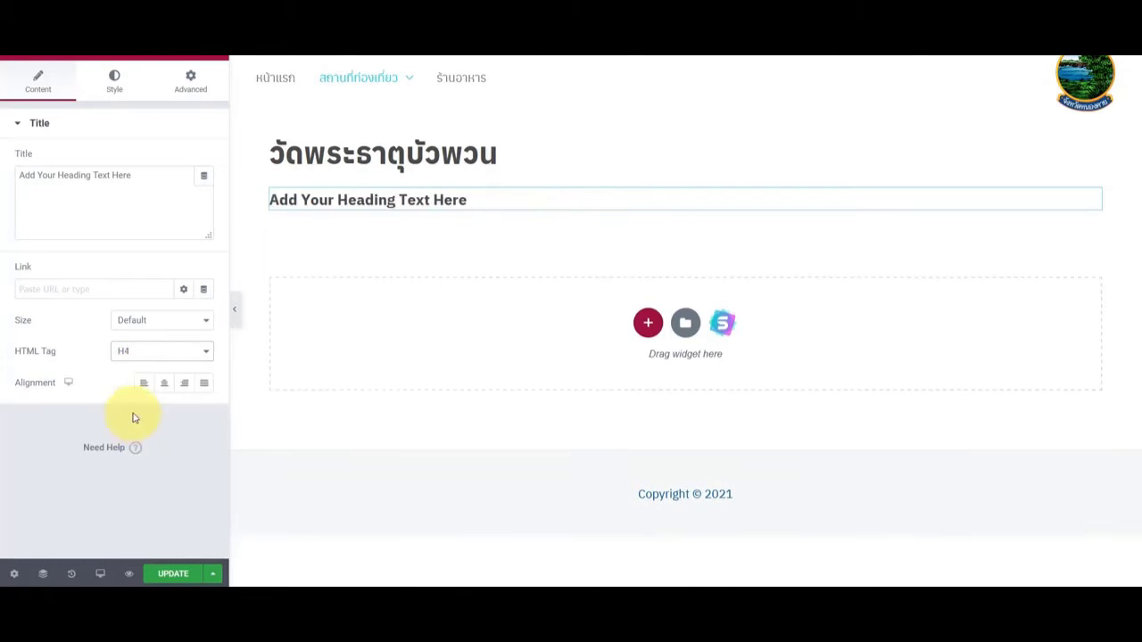
left_click(149, 351)
Step: Extend the H4 heading's placeholder title with several lines of dots as dummy text
left_click(172, 189)
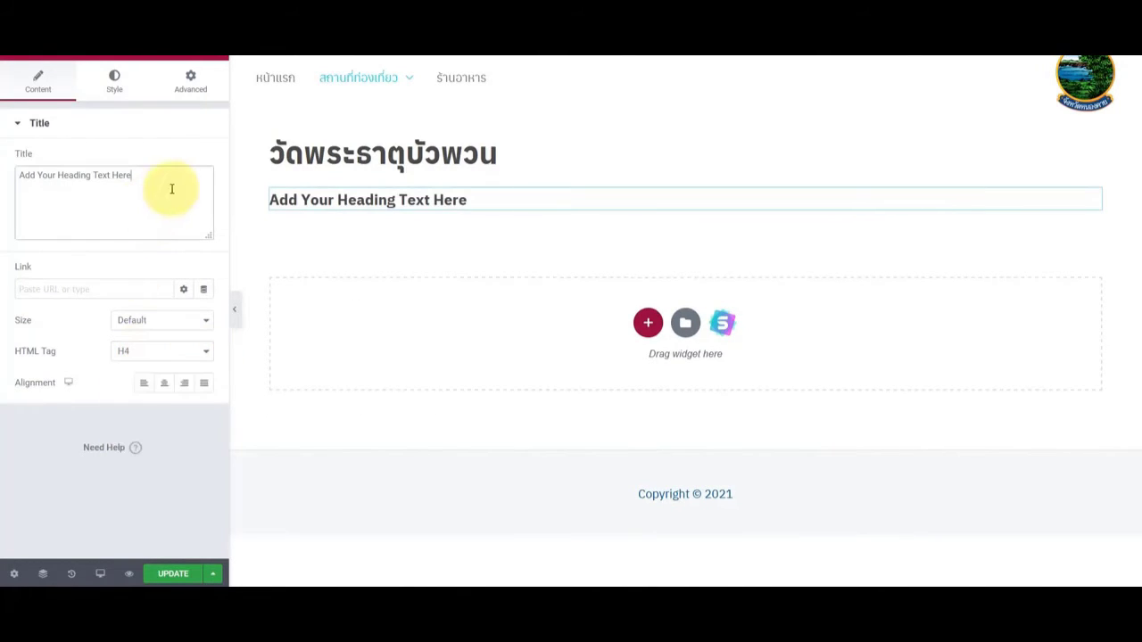
key("ctrl+a")
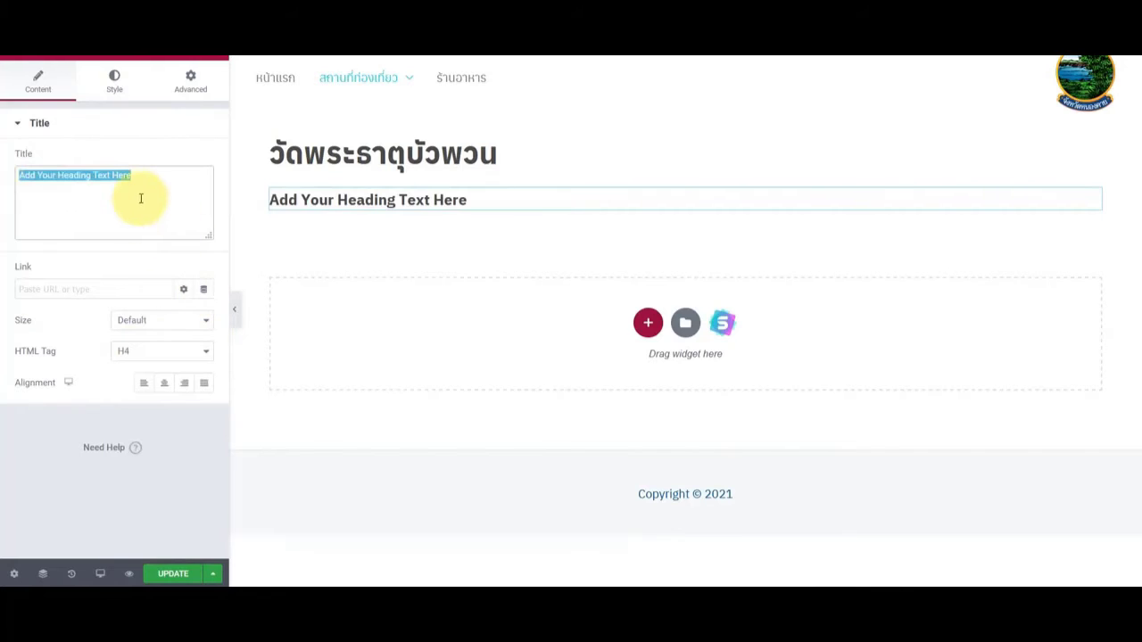
left_click(170, 191)
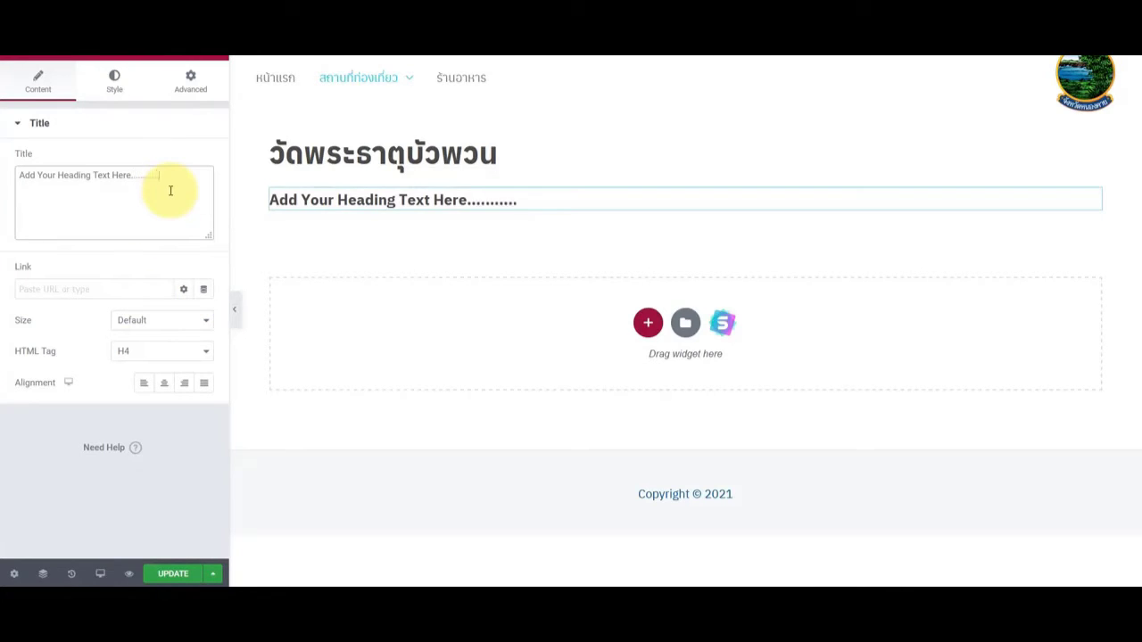
type("....................")
left_click_drag(158, 175, 198, 192)
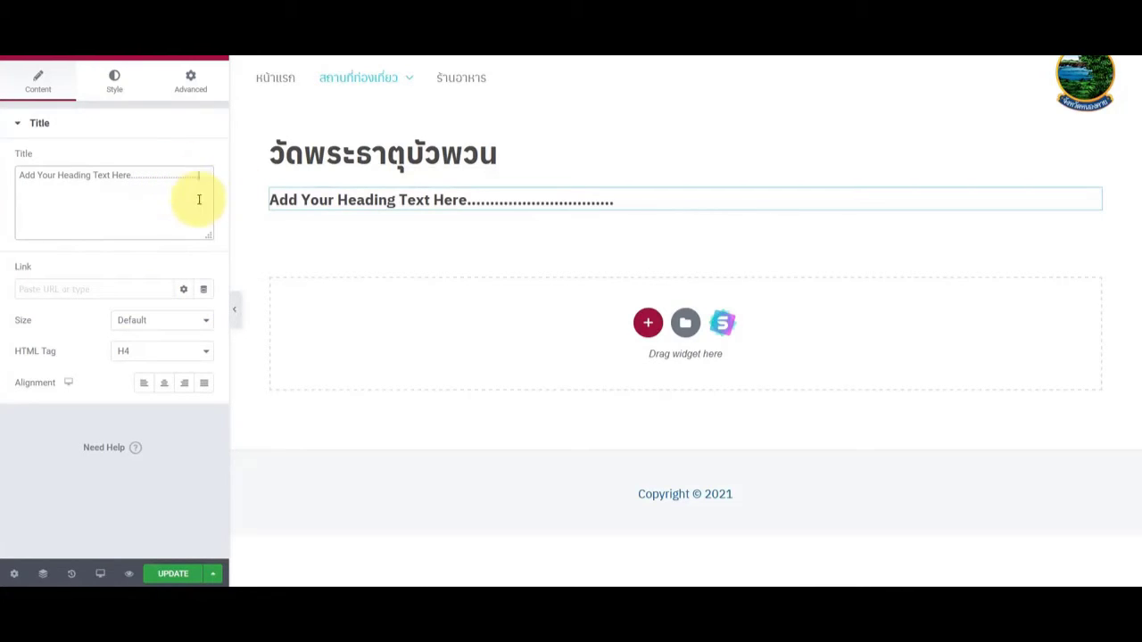
key("ctrl+v")
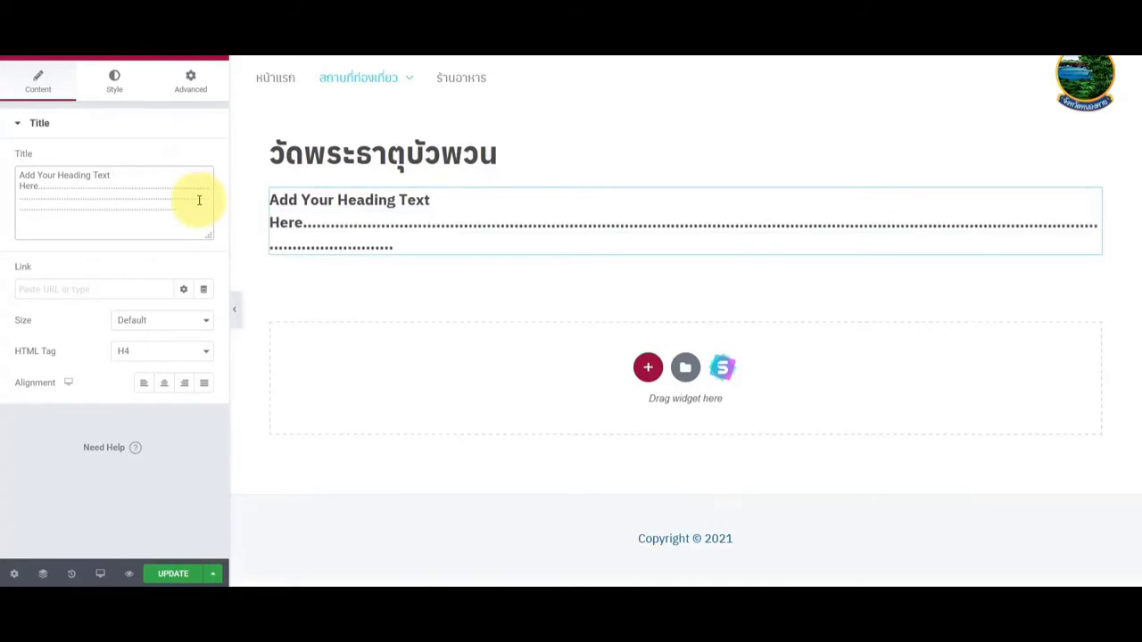
key("ctrl+v")
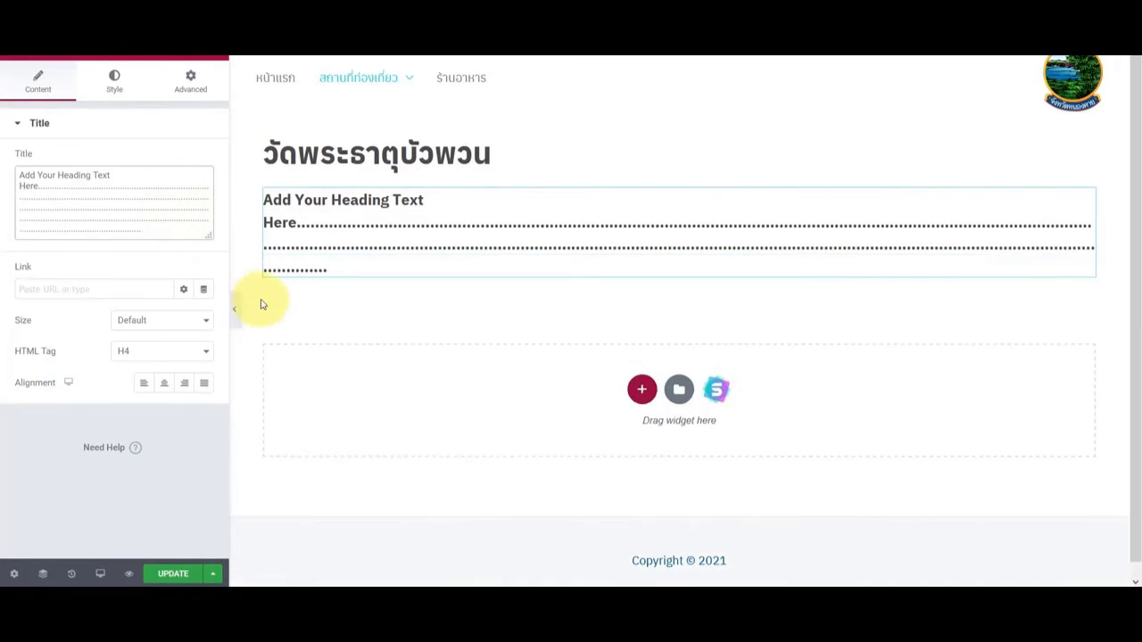
Step: Add a section with four equal columns below the dotted H4 heading
left_click(572, 102)
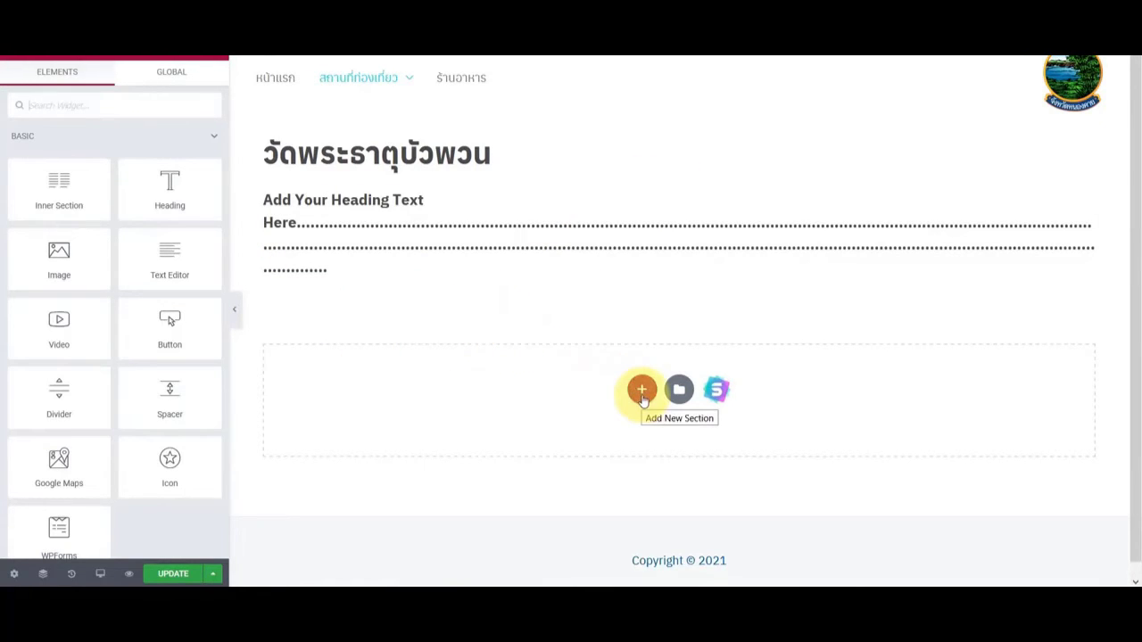
left_click(641, 393)
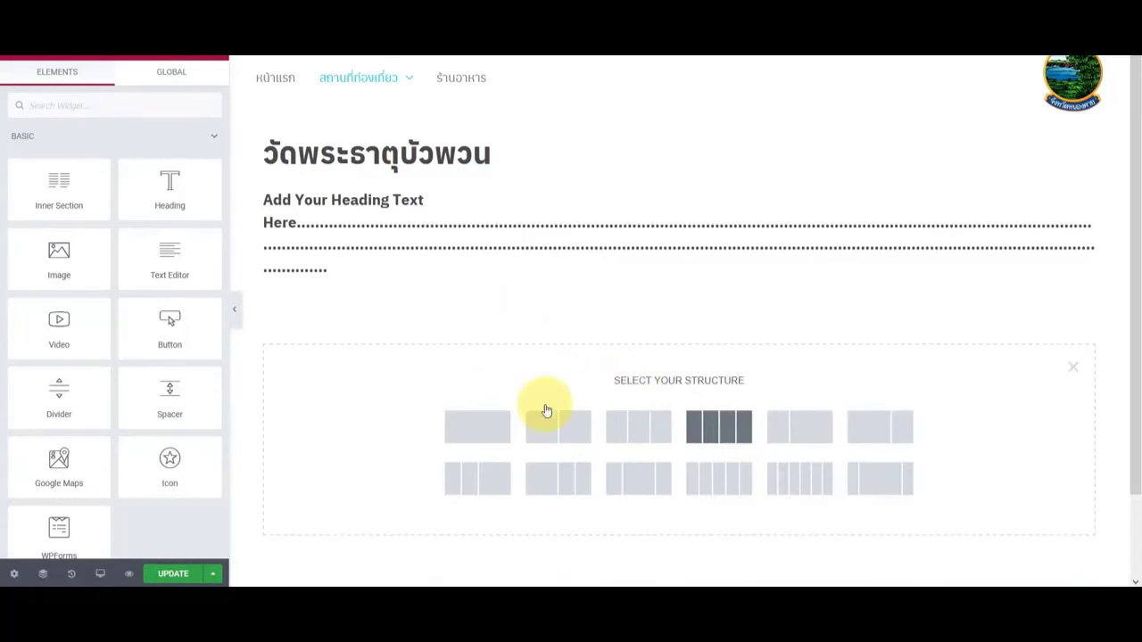
left_click(721, 431)
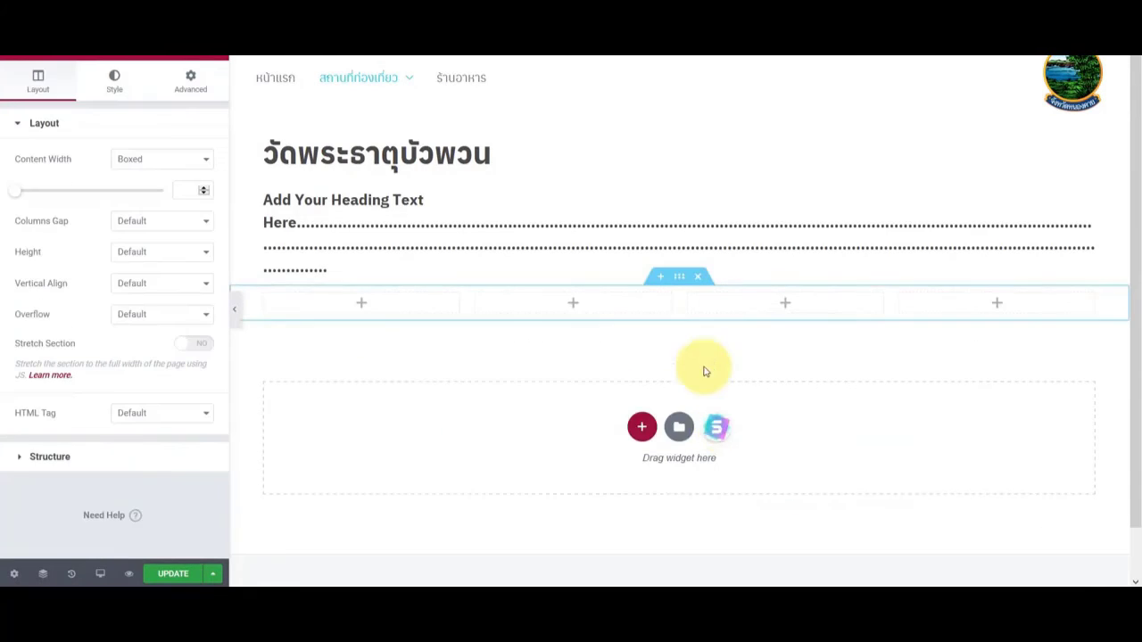
Step: Place an Image widget in each of the four columns of the new section
left_click(361, 302)
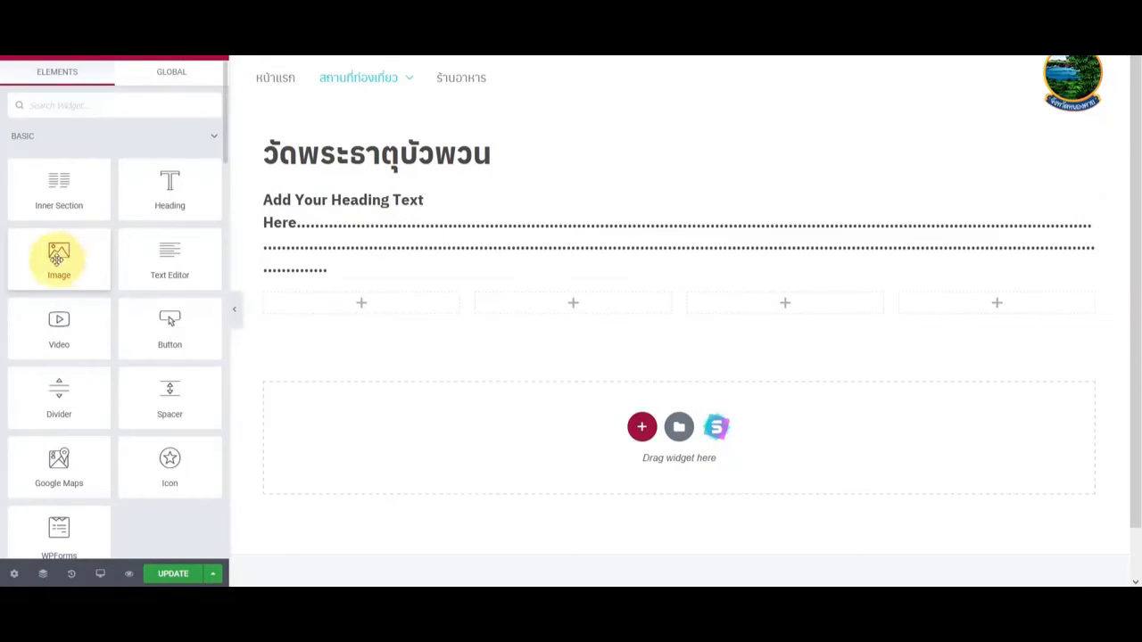
left_click_drag(57, 257, 334, 304)
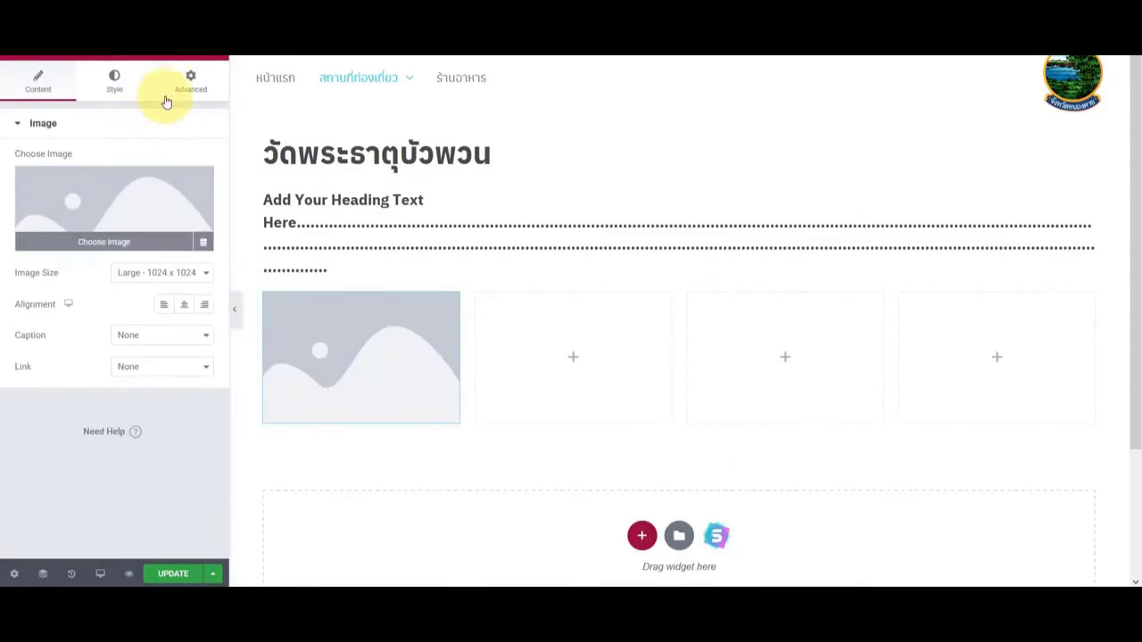
left_click(218, 56)
left_click_drag(77, 235, 563, 352)
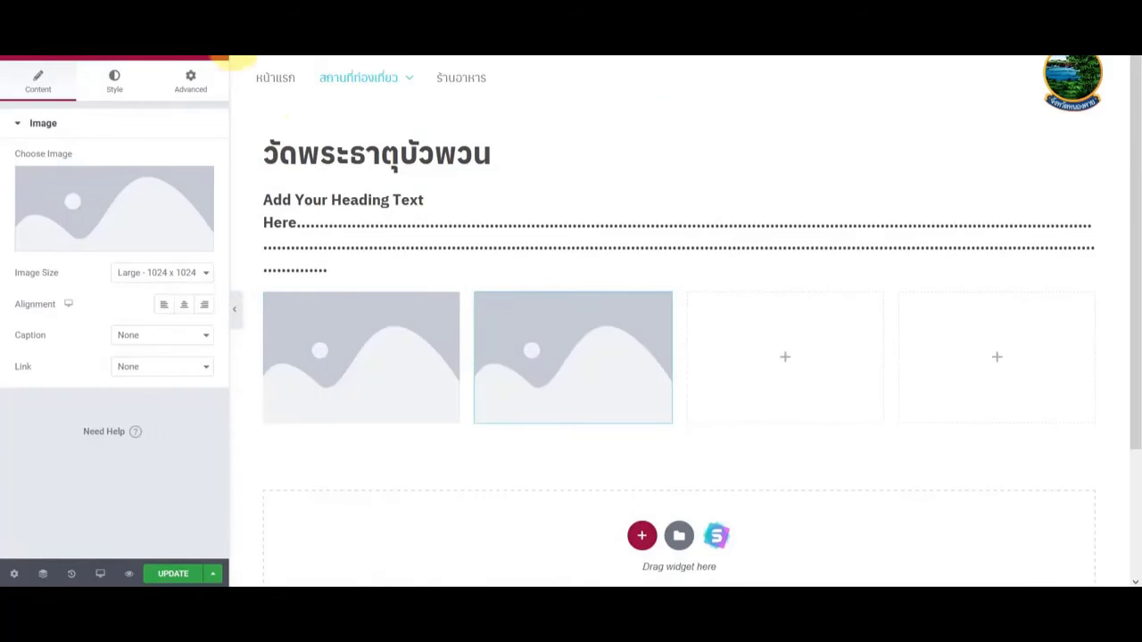
left_click(219, 56)
left_click_drag(81, 232, 698, 331)
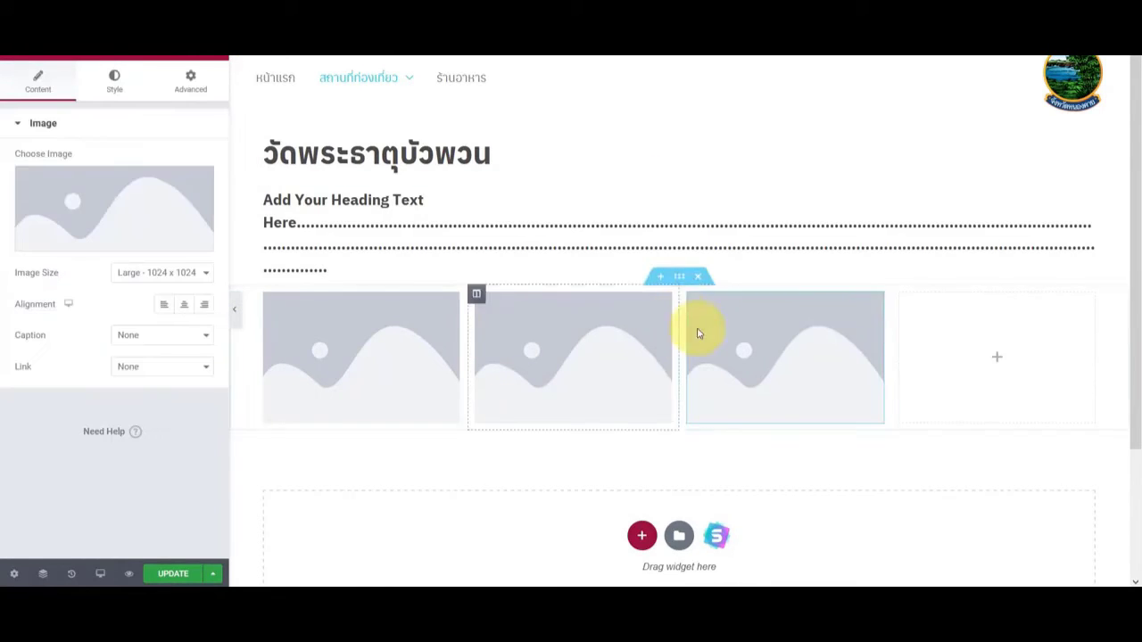
left_click(218, 57)
left_click_drag(57, 254, 981, 361)
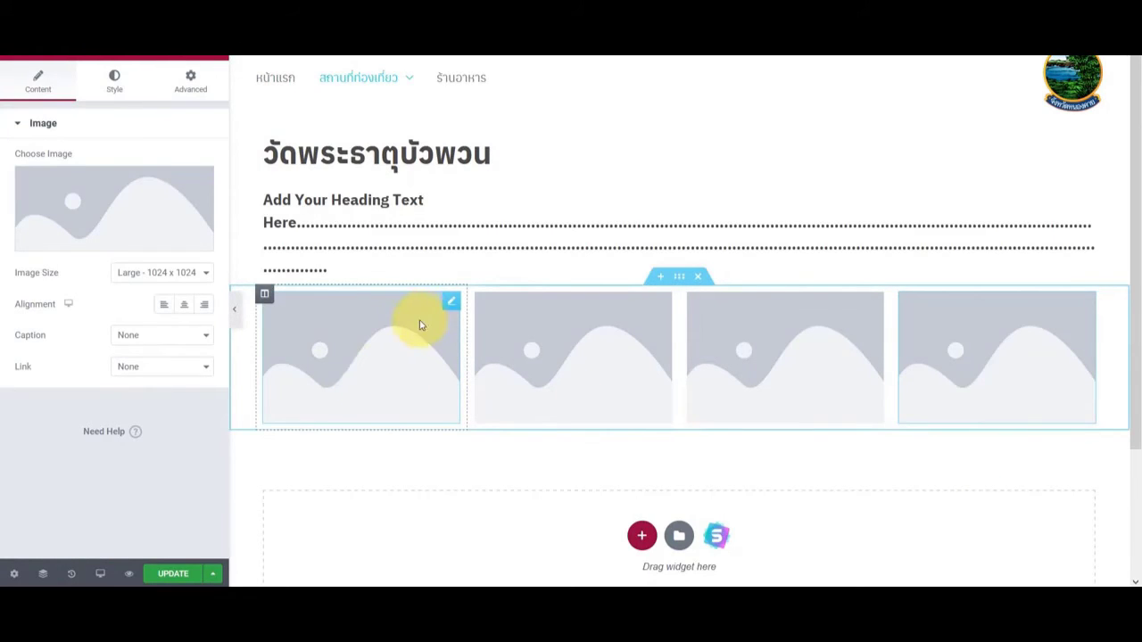
Step: Upload the temple photo unnamed.jpg from the computer and insert it into the first column's Image widget
left_click(452, 305)
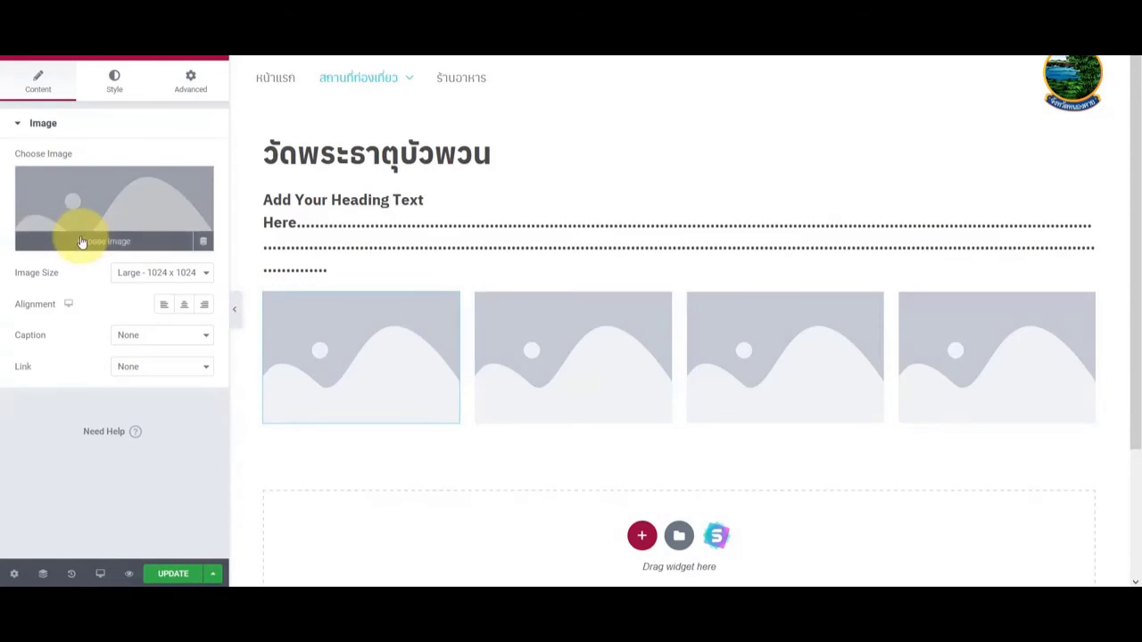
mouse_move(94, 204)
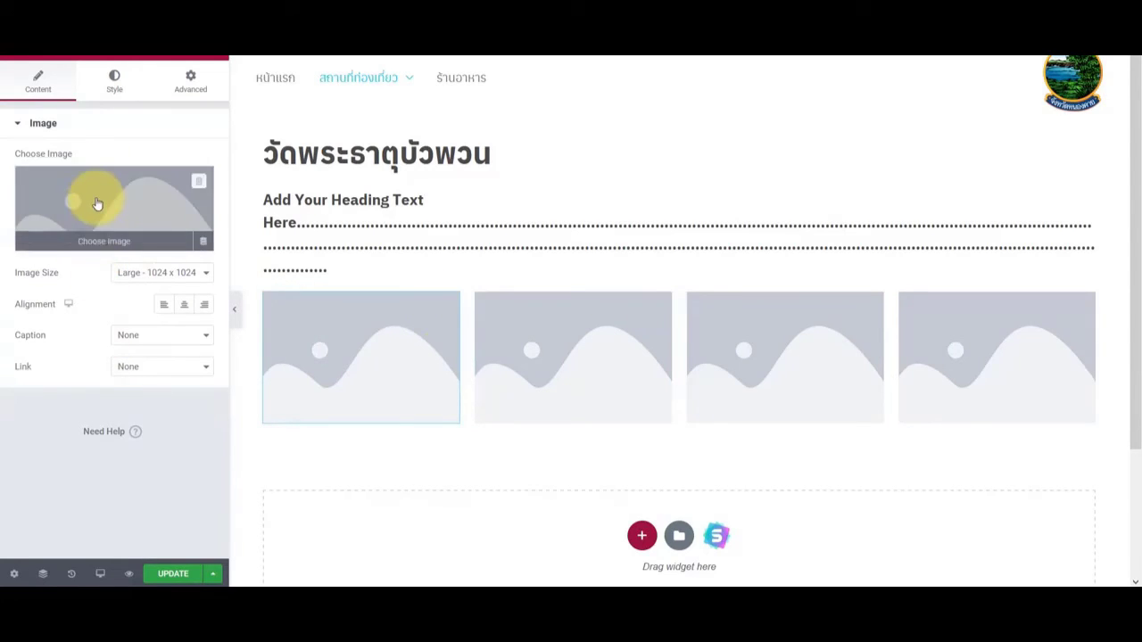
left_click(99, 249)
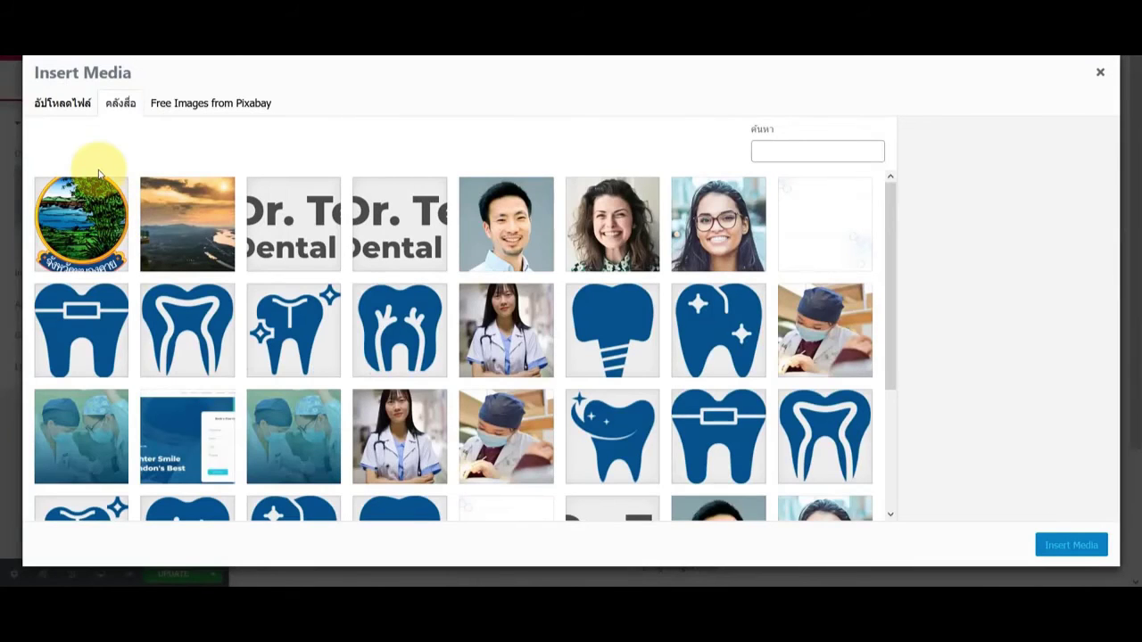
left_click(55, 105)
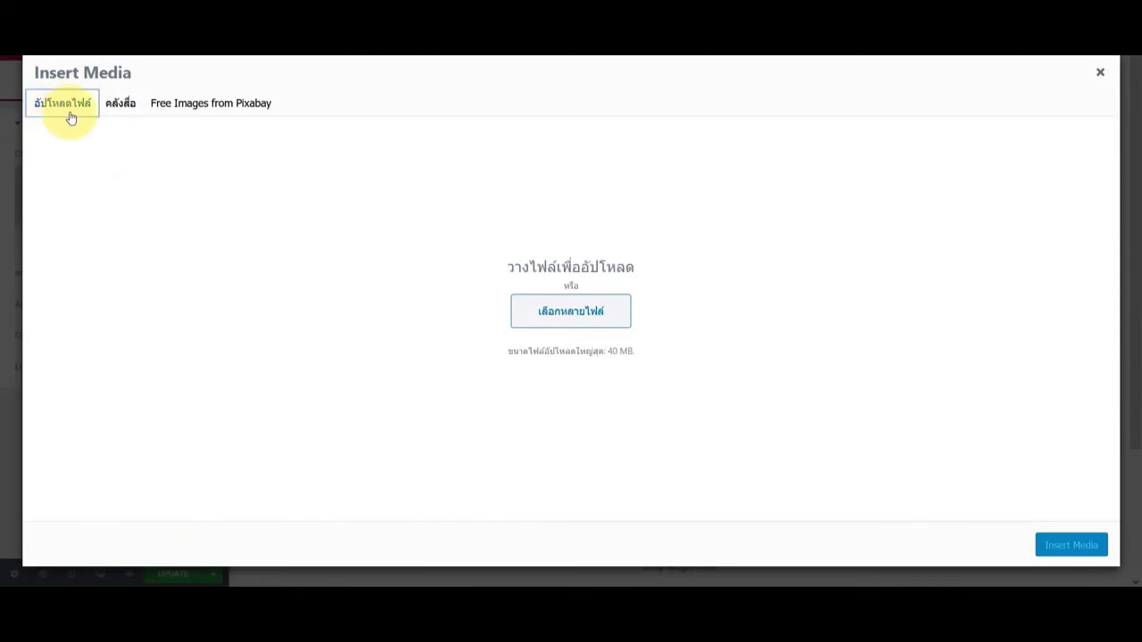
left_click(512, 306)
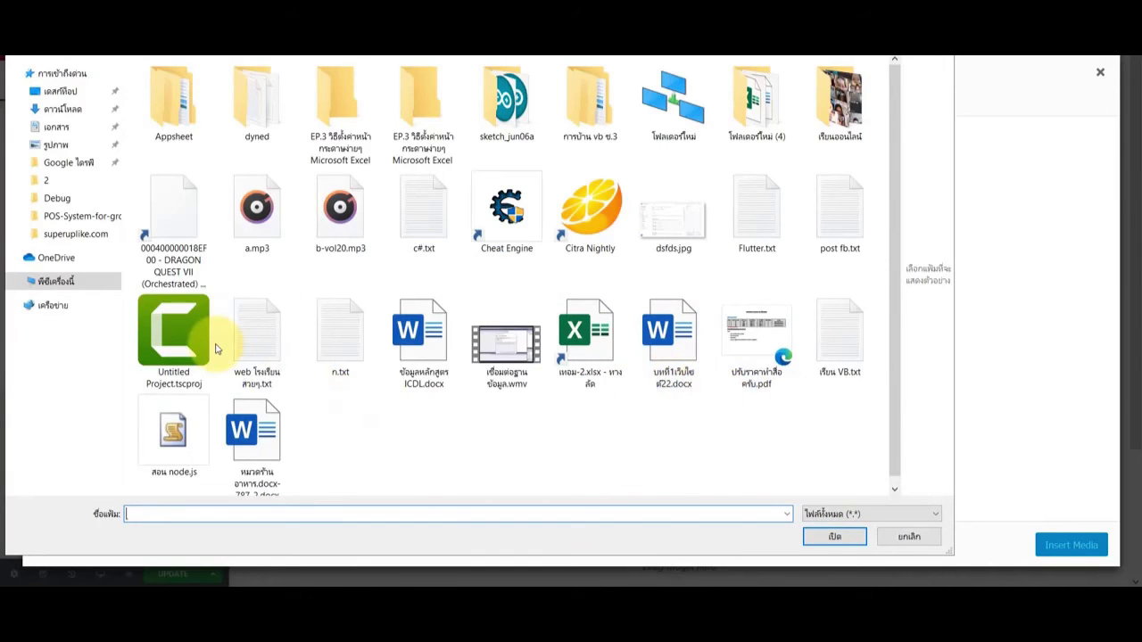
double_click(181, 343)
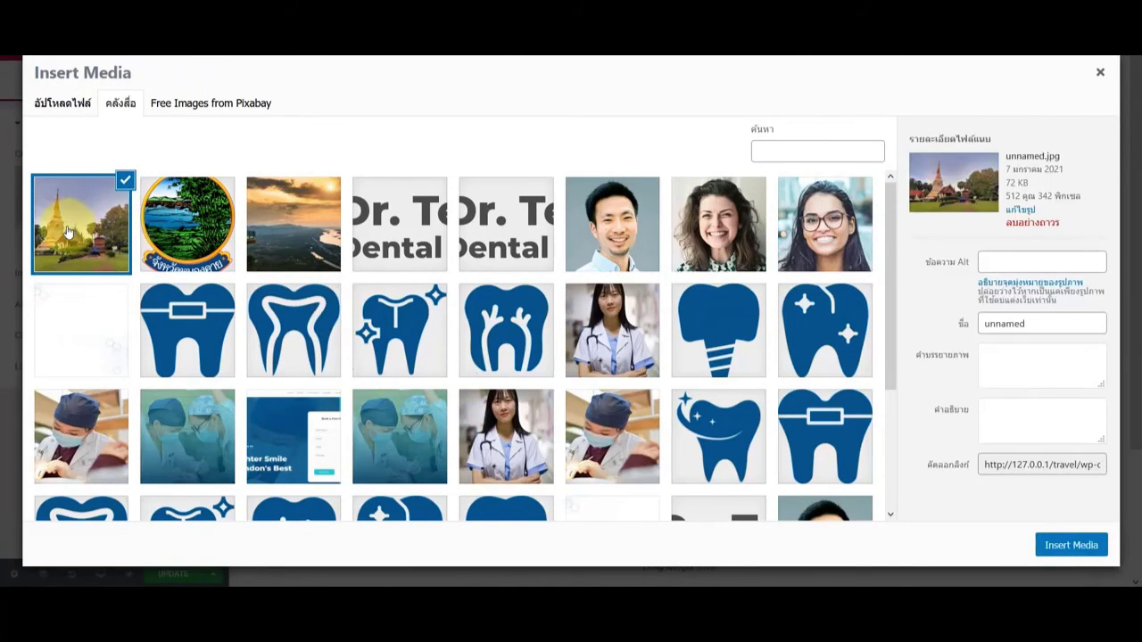
left_click(1051, 547)
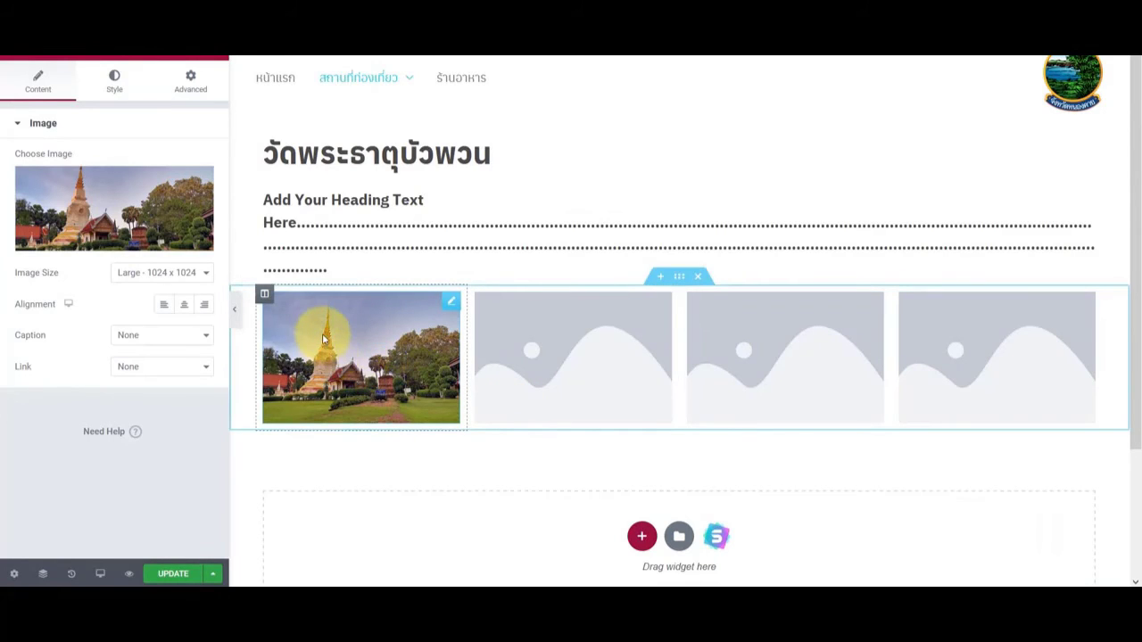
Step: Add a single-column section below the image row and place a Google Maps widget in it
scroll(385, 346, "down", 2)
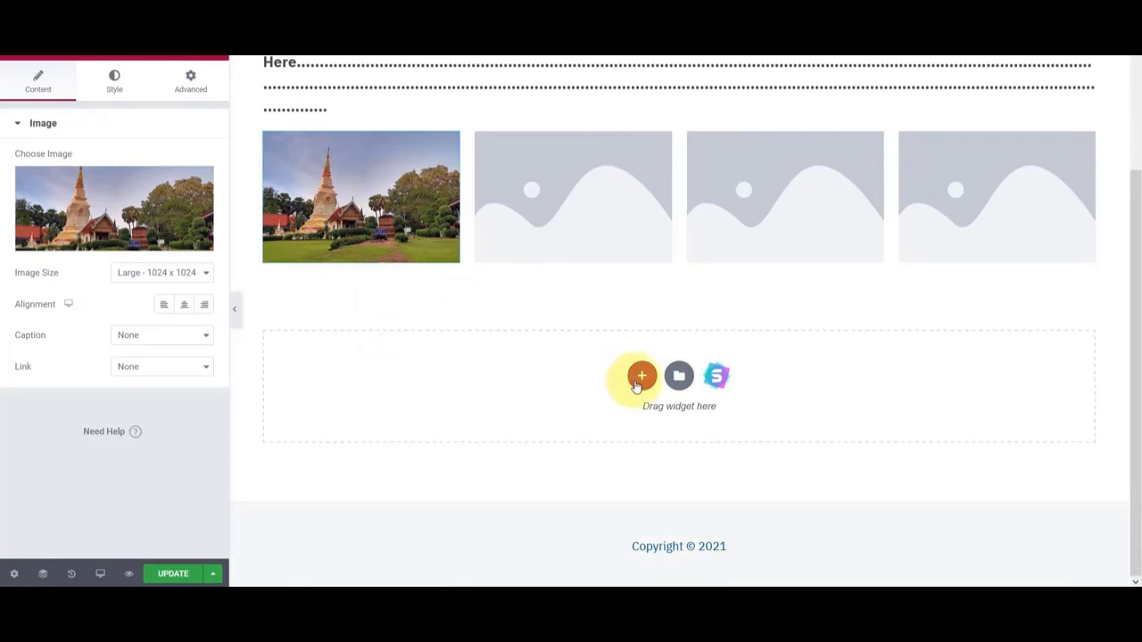
left_click(642, 378)
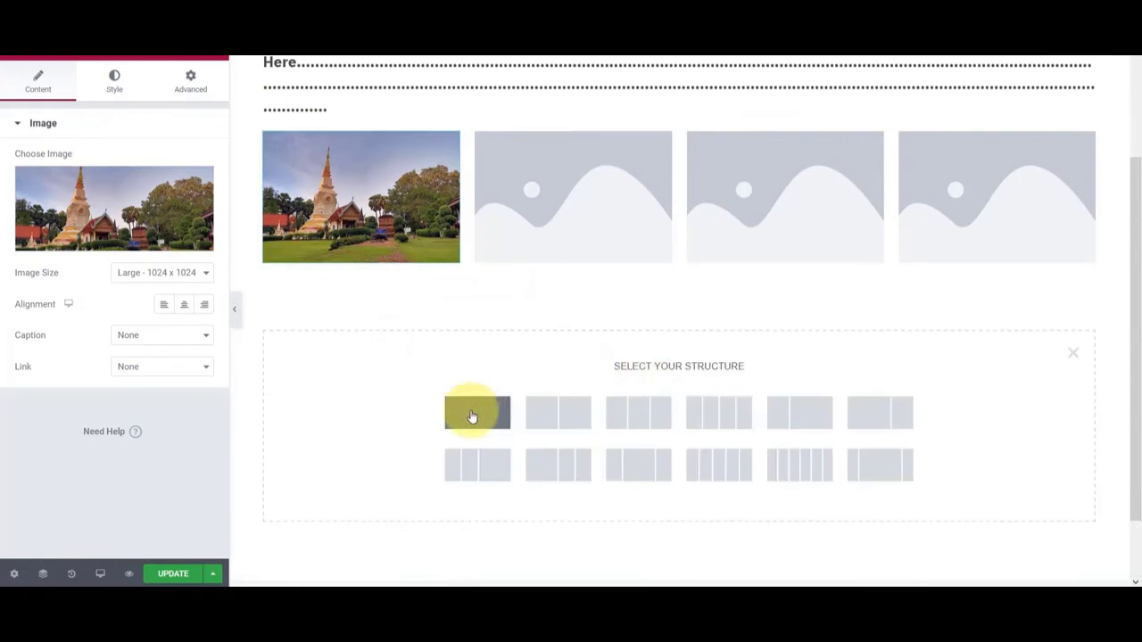
left_click(473, 412)
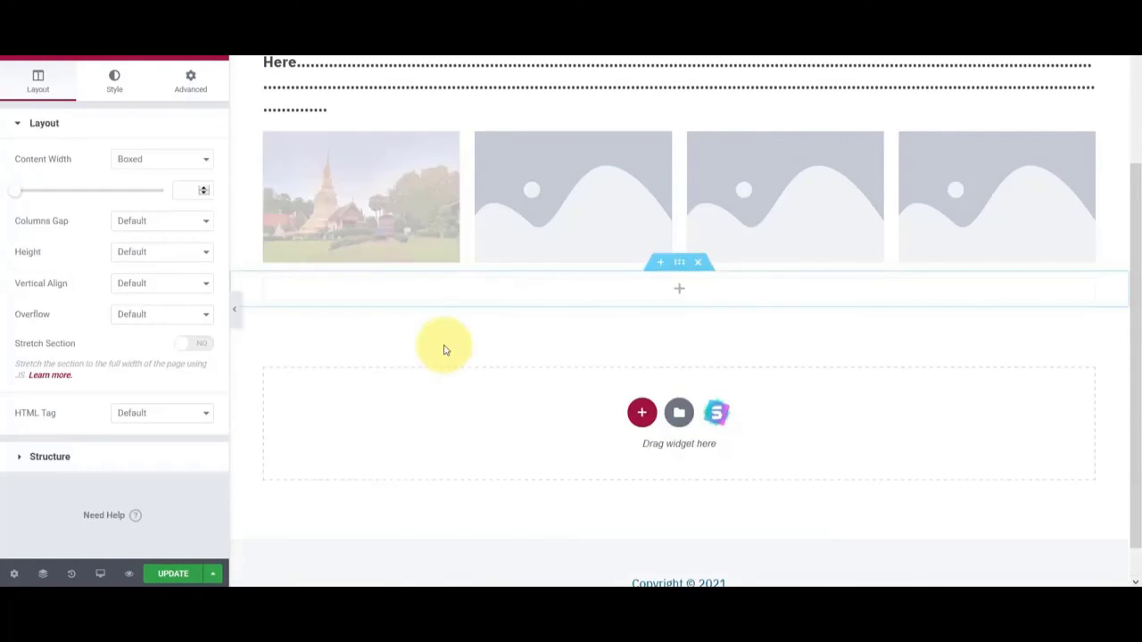
left_click(220, 57)
scroll(158, 324, "down", 1)
scroll(145, 351, "up", 1)
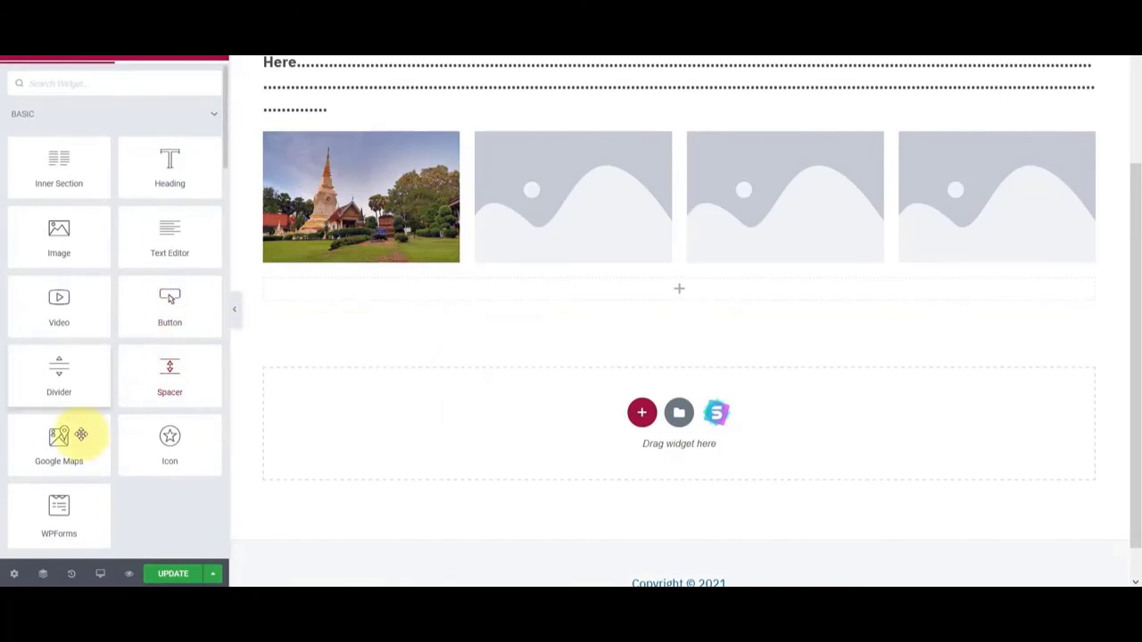
left_click_drag(57, 438, 428, 294)
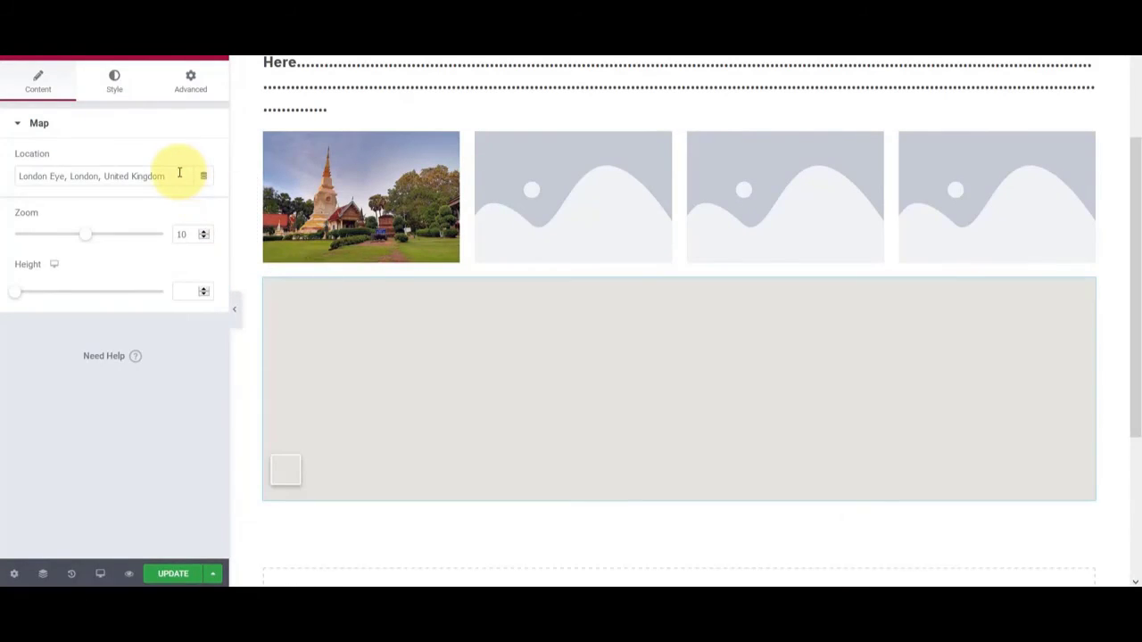
Step: Correct the spelling of the page's main heading to วัดพระธาตุบังพวน
scroll(294, 242, "up", 3)
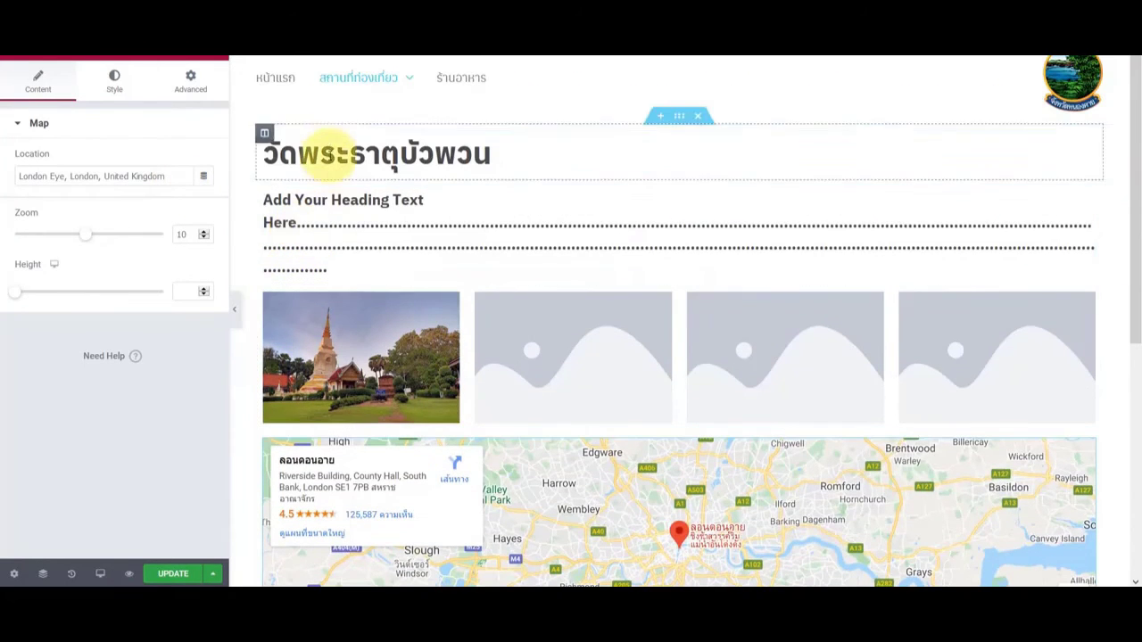
left_click(321, 154)
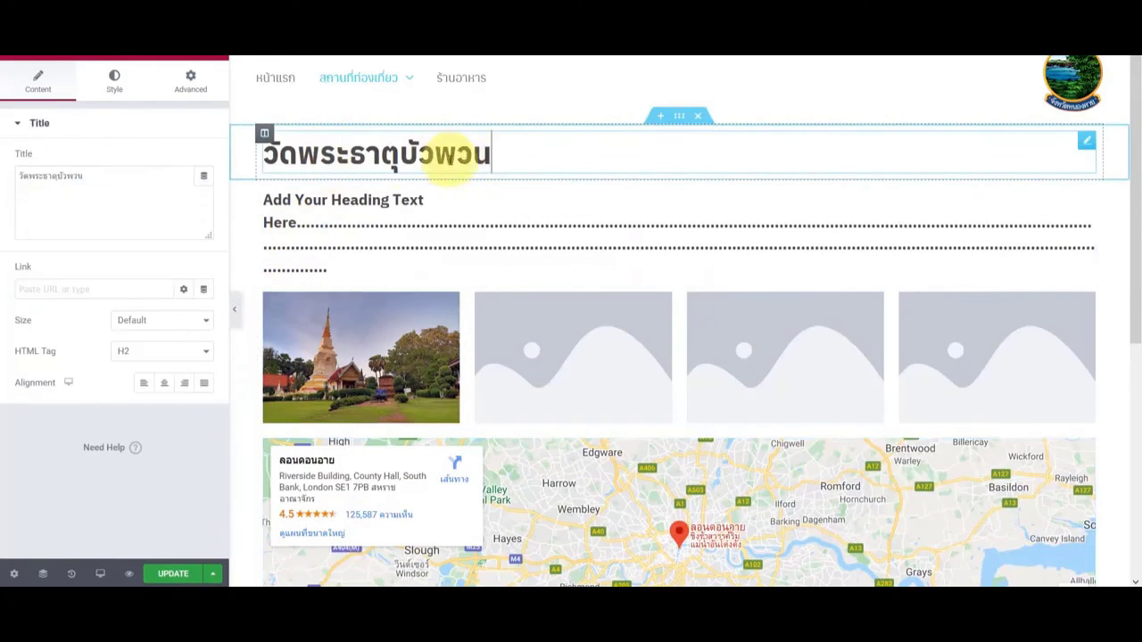
left_click_drag(495, 154, 253, 154)
left_click(435, 153)
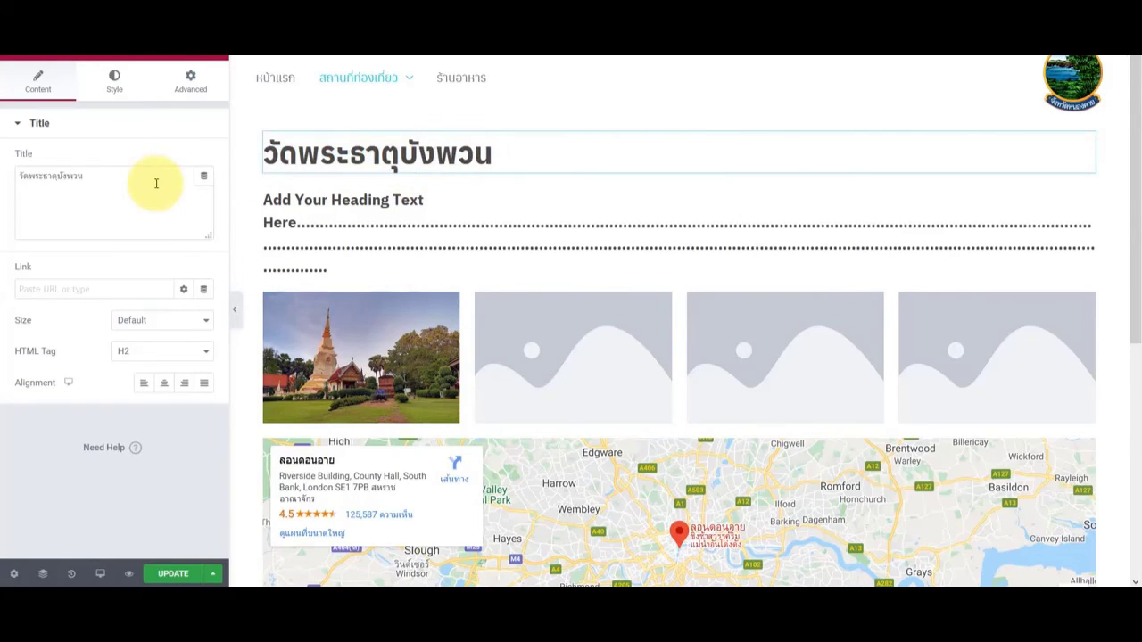
Step: Copy the main heading's title into the Google Maps widget's location, วัดพระธาตุบังพวน, and increase the map's zoom
triple_click(112, 186)
key("ctrl+c")
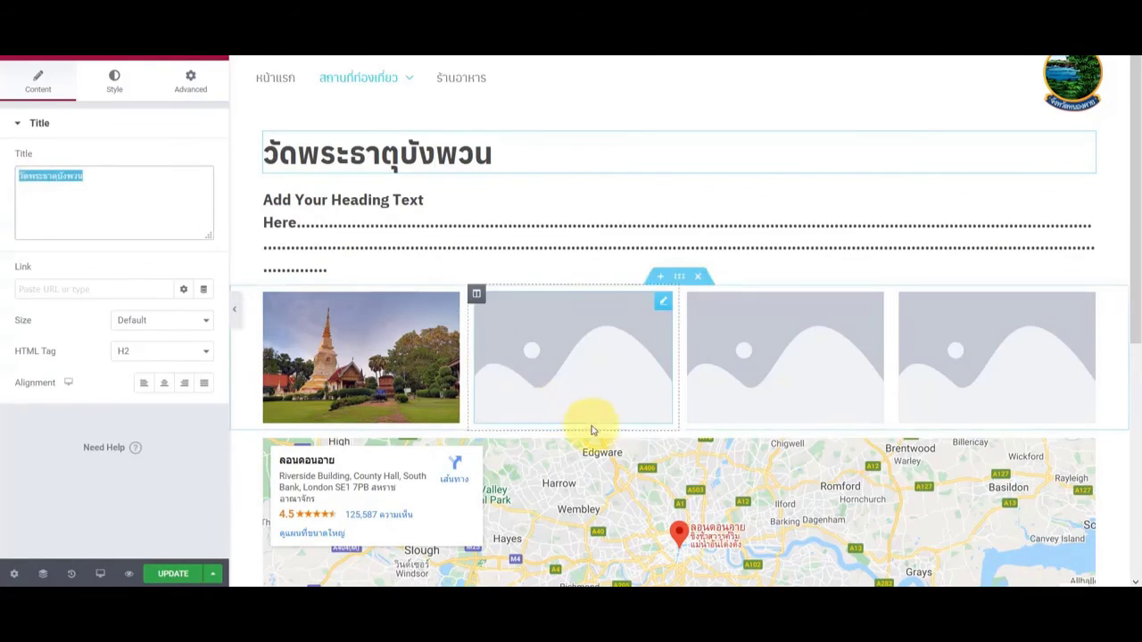
scroll(651, 433, "down", 2)
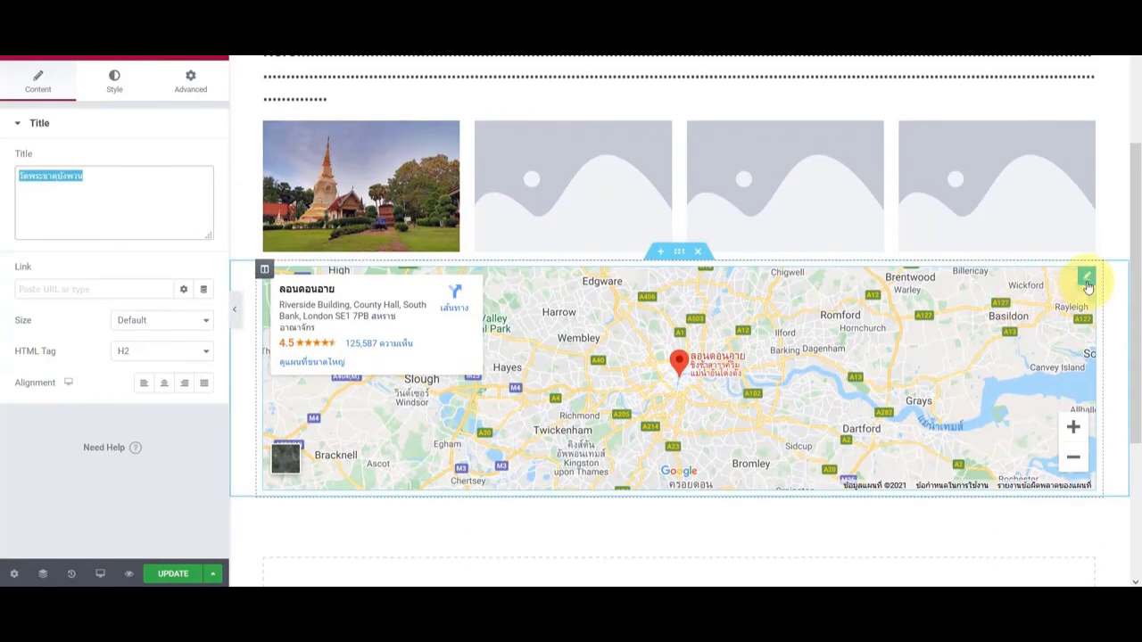
left_click(1086, 280)
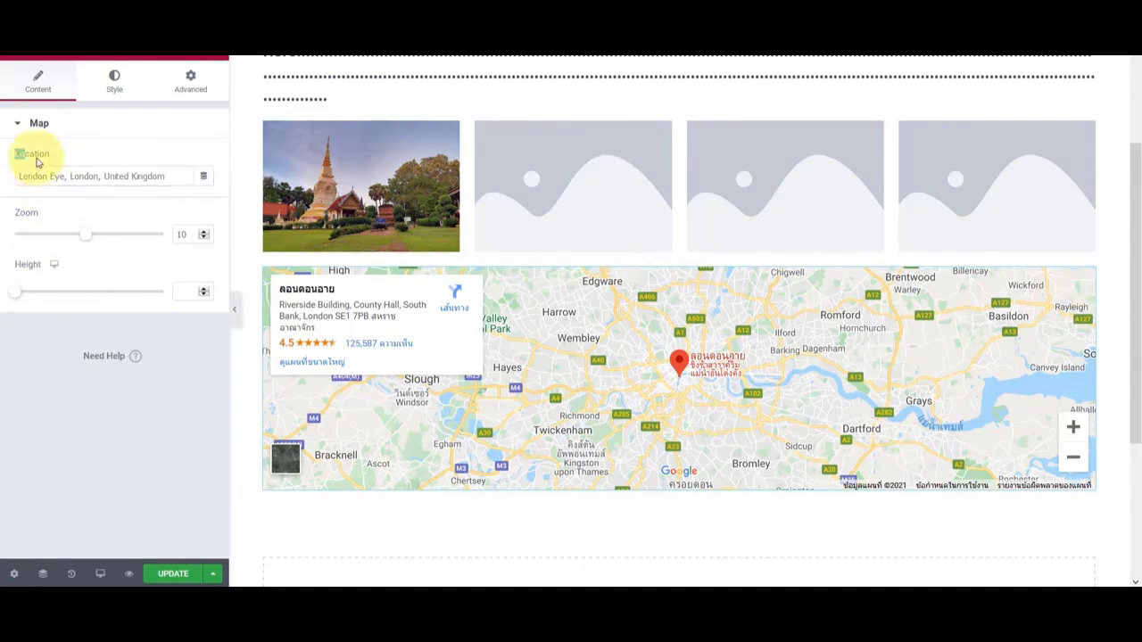
triple_click(170, 176)
key("ctrl+v")
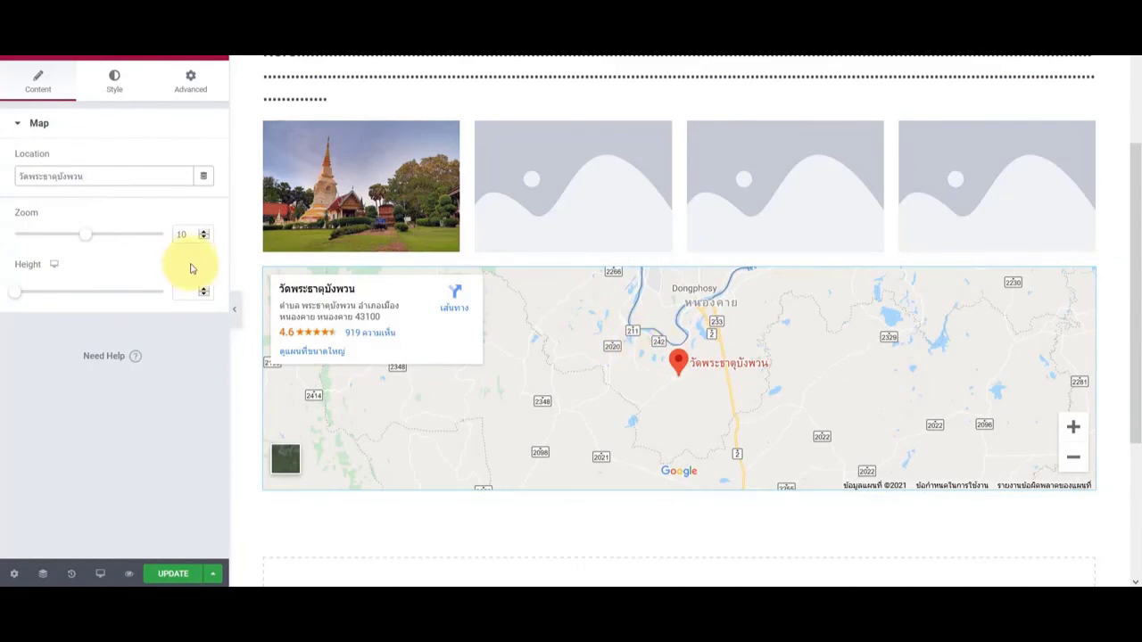
left_click_drag(89, 238, 117, 237)
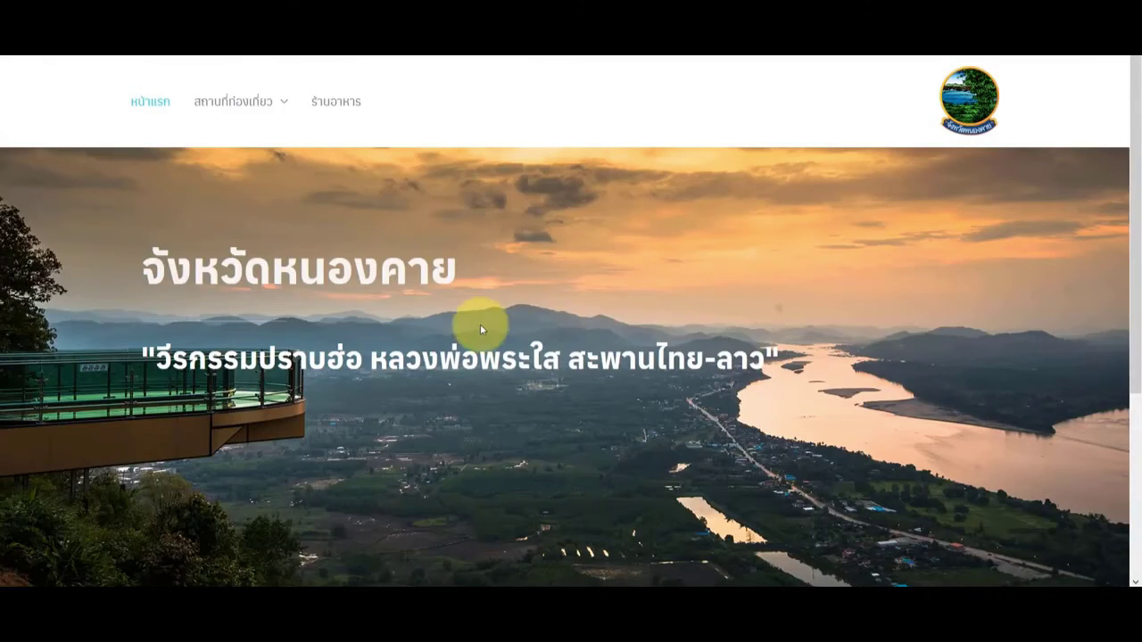
Step: Open the temple page under สถานที่ท่องเที่ยว > อำเภอเมือง on the live site and review its heading, images, map and navigation
mouse_move(239, 103)
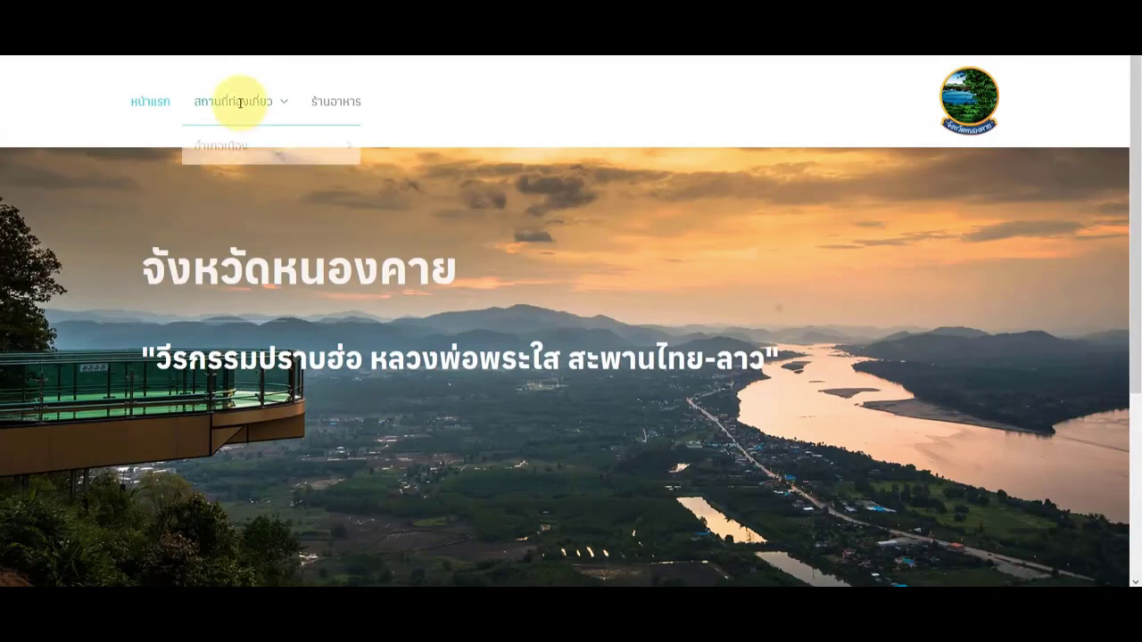
mouse_move(224, 150)
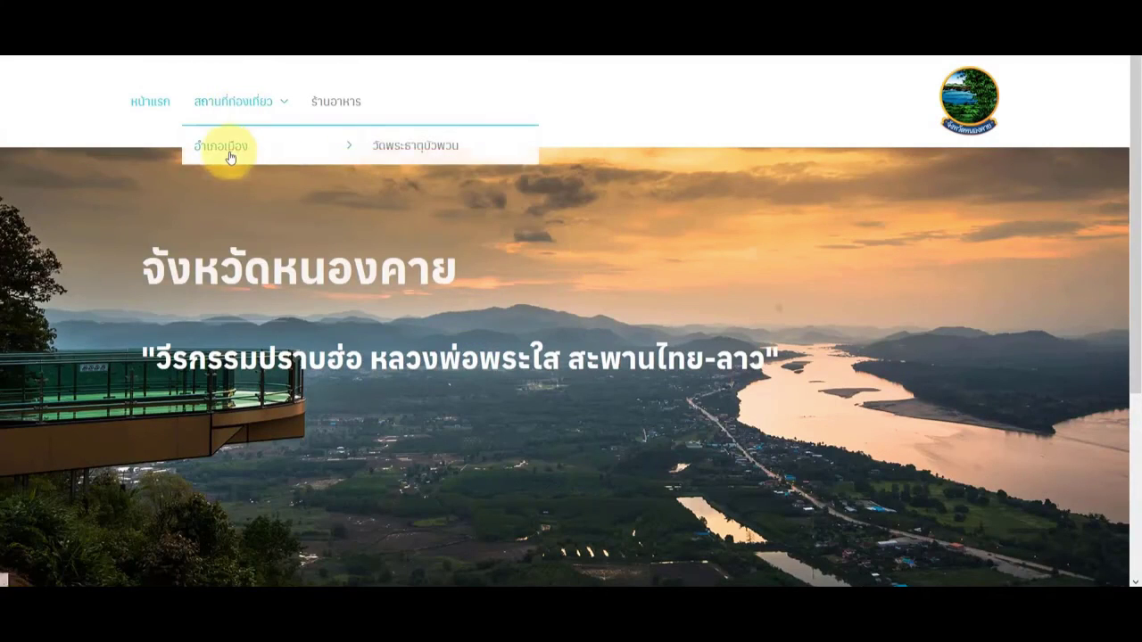
left_click(413, 157)
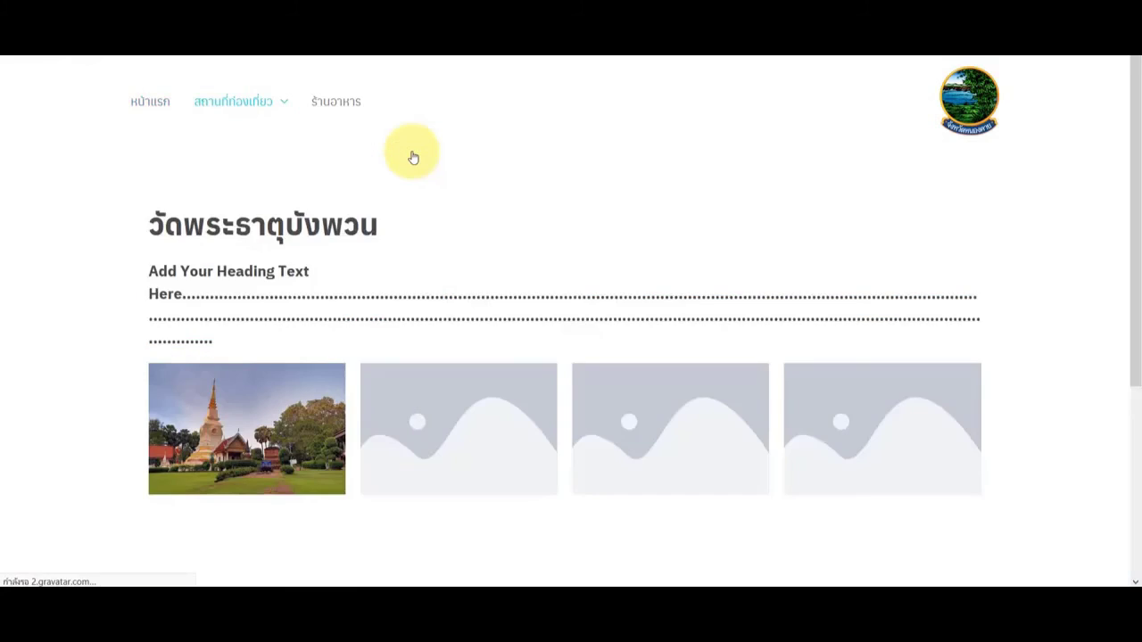
scroll(447, 242, "down", 3)
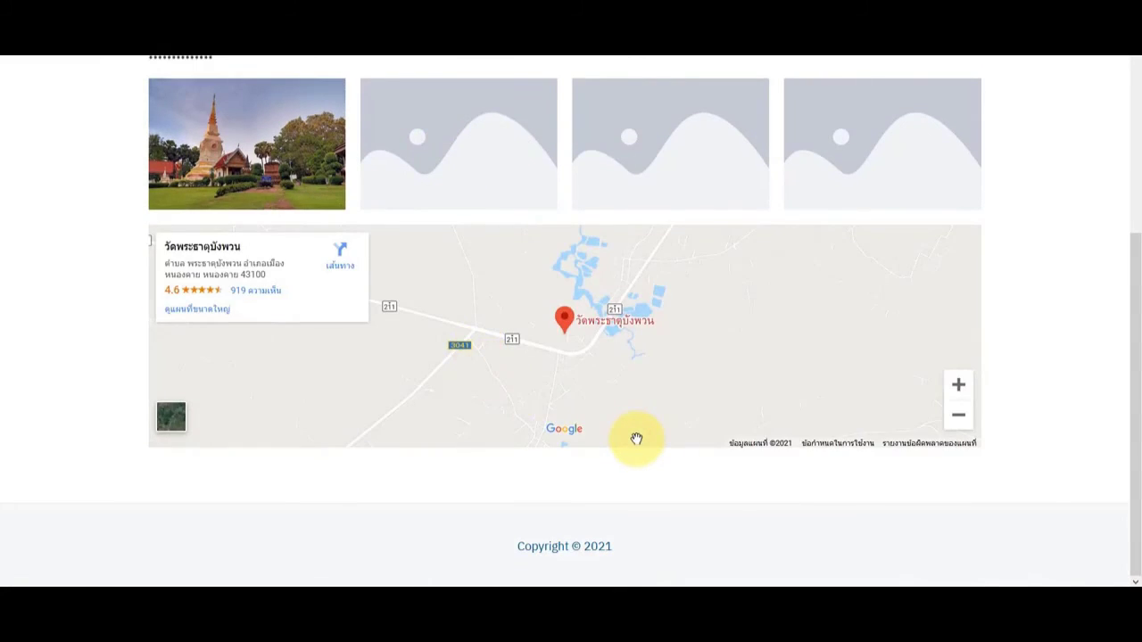
scroll(636, 438, "up", 2)
scroll(634, 438, "up", 2)
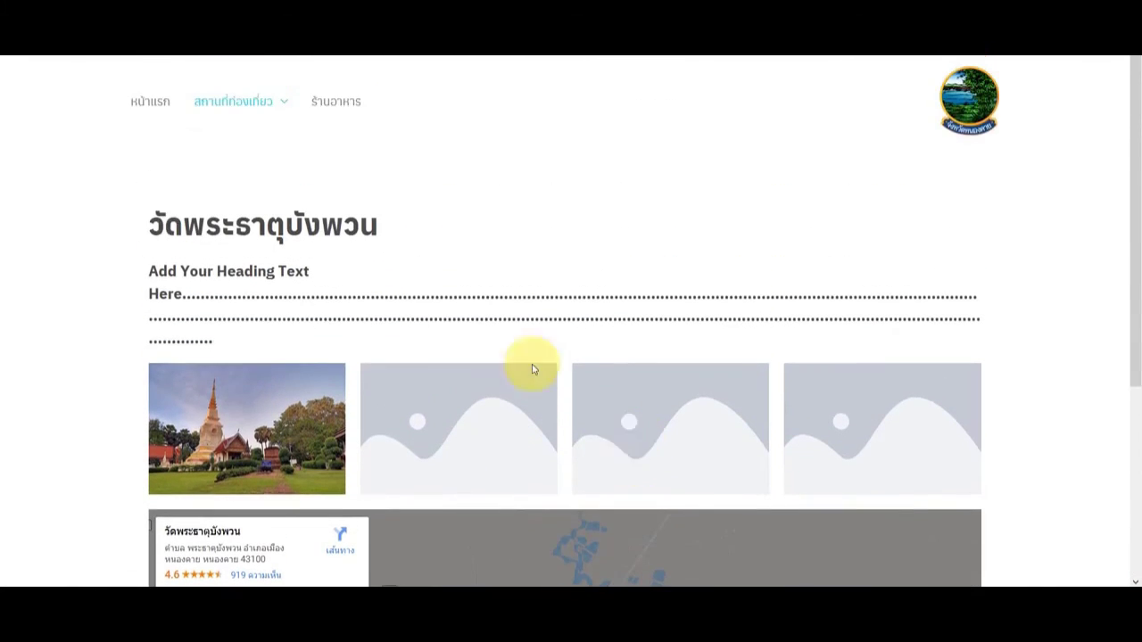
scroll(373, 267, "down", 3)
scroll(375, 284, "up", 3)
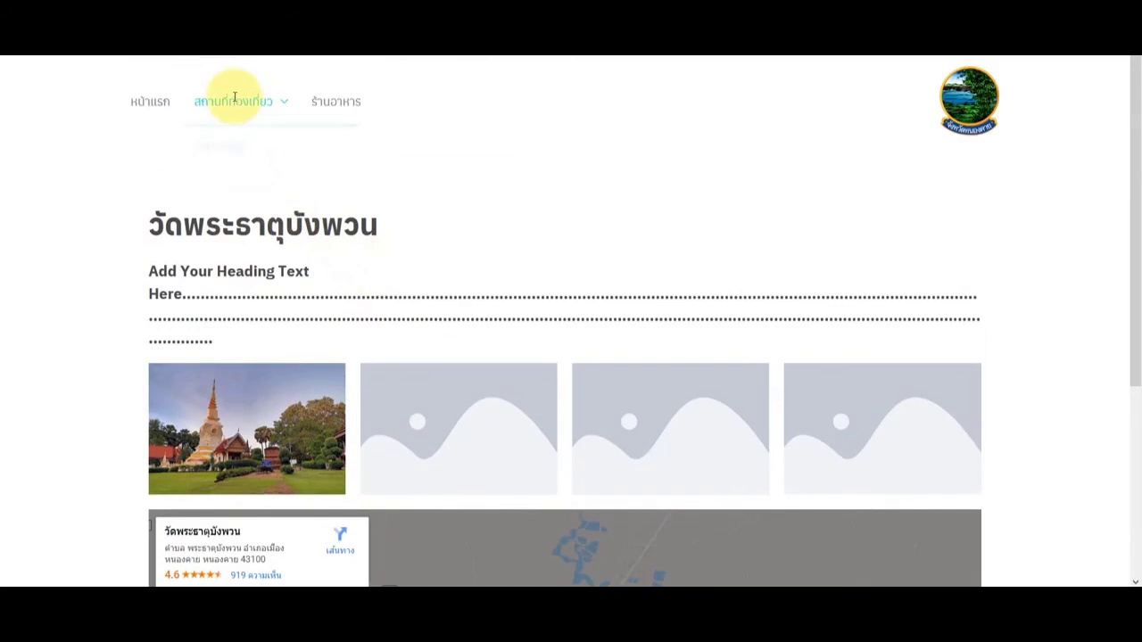
mouse_move(234, 101)
mouse_move(227, 146)
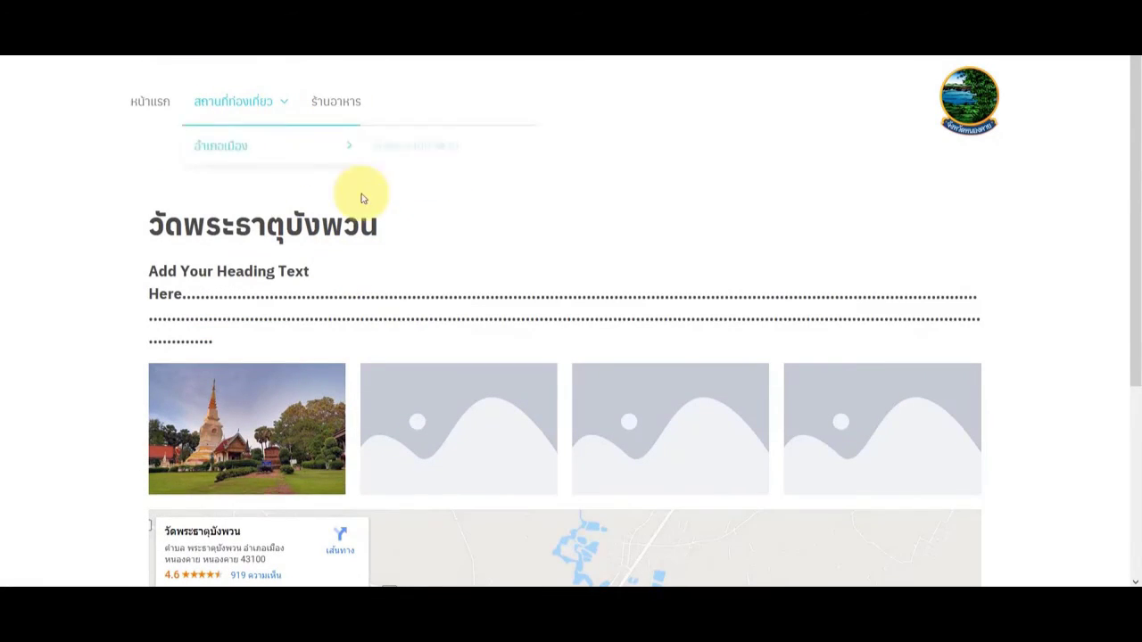